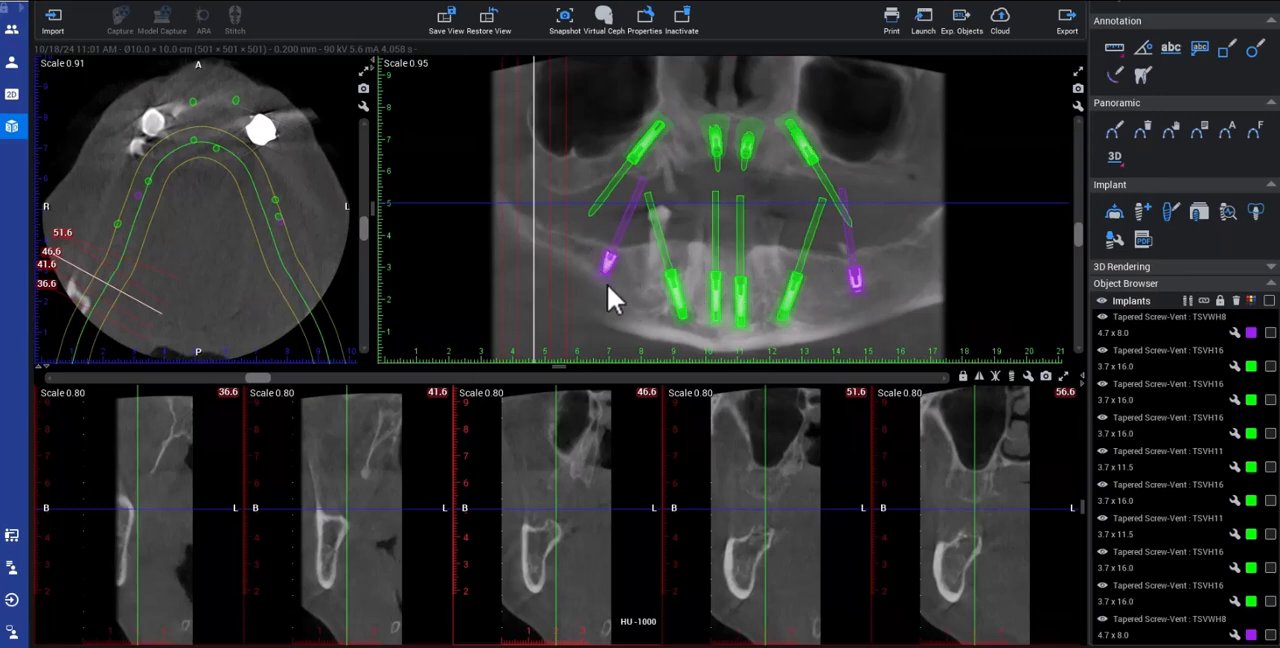
# Step: Examine the cross-sections through the lower right 4.7 x 8.0 implant and the bone posterior to it
pyautogui.moveTo(264, 379); pyautogui.dragTo(362, 404)
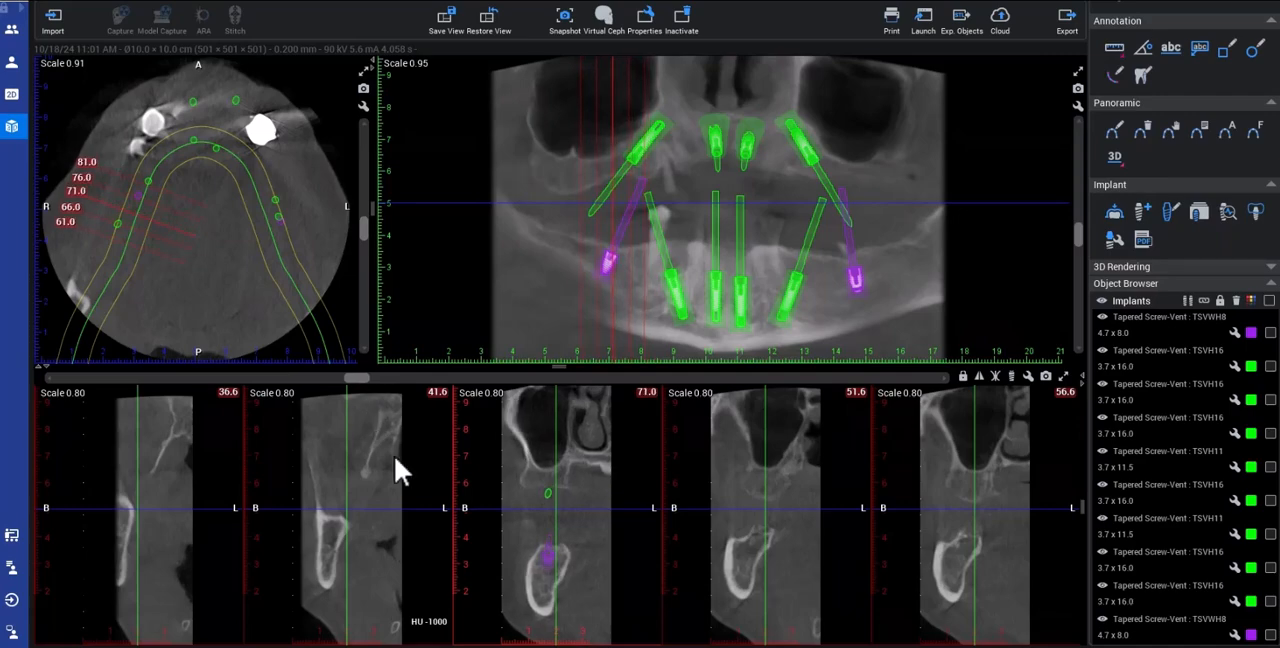
pyautogui.click(550, 561)
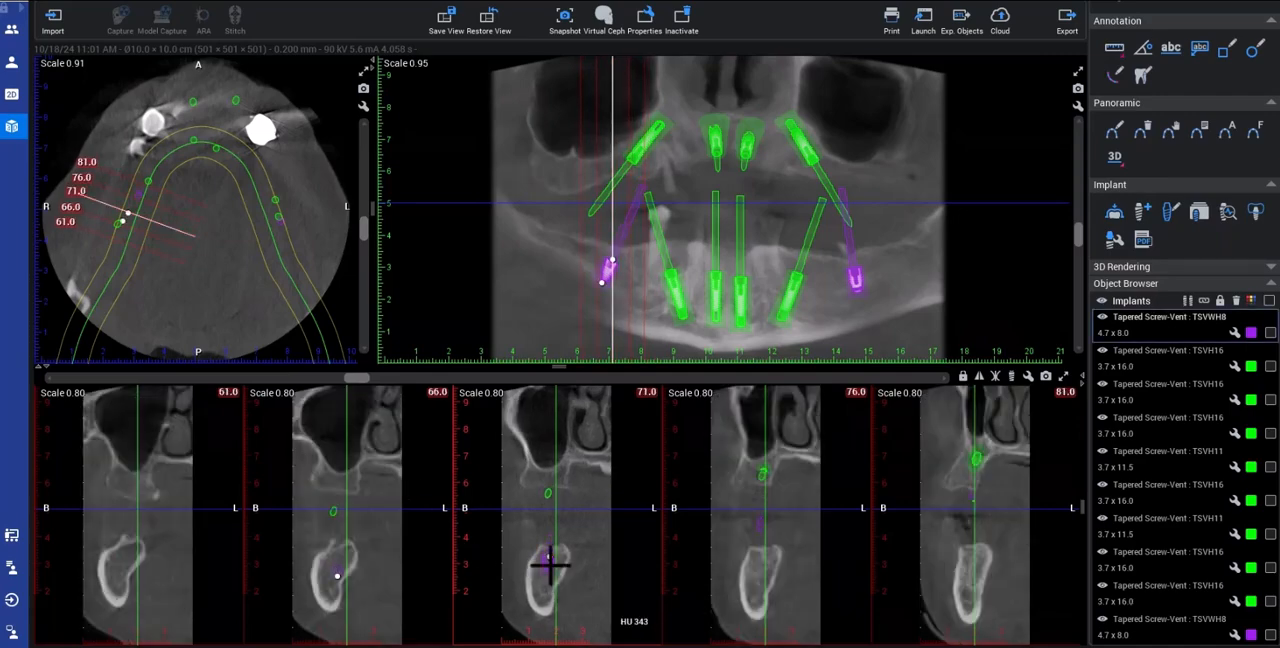
pyautogui.moveTo(366, 380); pyautogui.dragTo(320, 328)
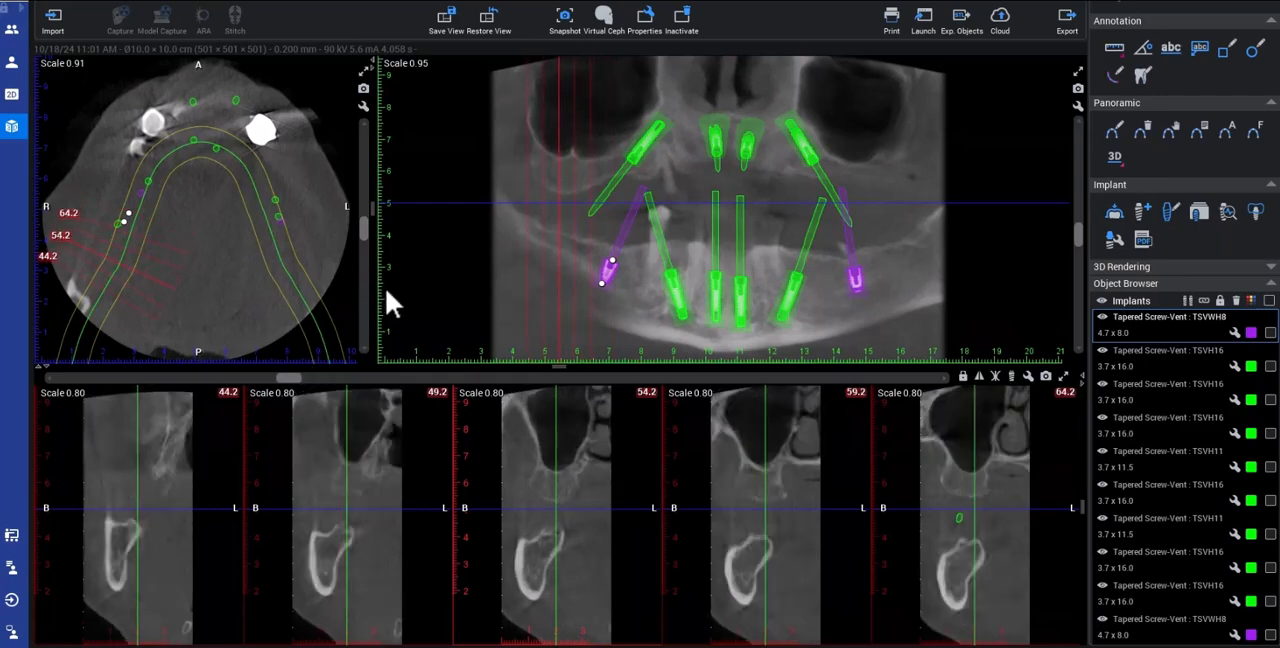
# Step: Start a new panoramic curve at the maxillary level, tracing the right side of the arch from its posterior end to the front teeth
pyautogui.moveTo(363, 229); pyautogui.dragTo(367, 201)
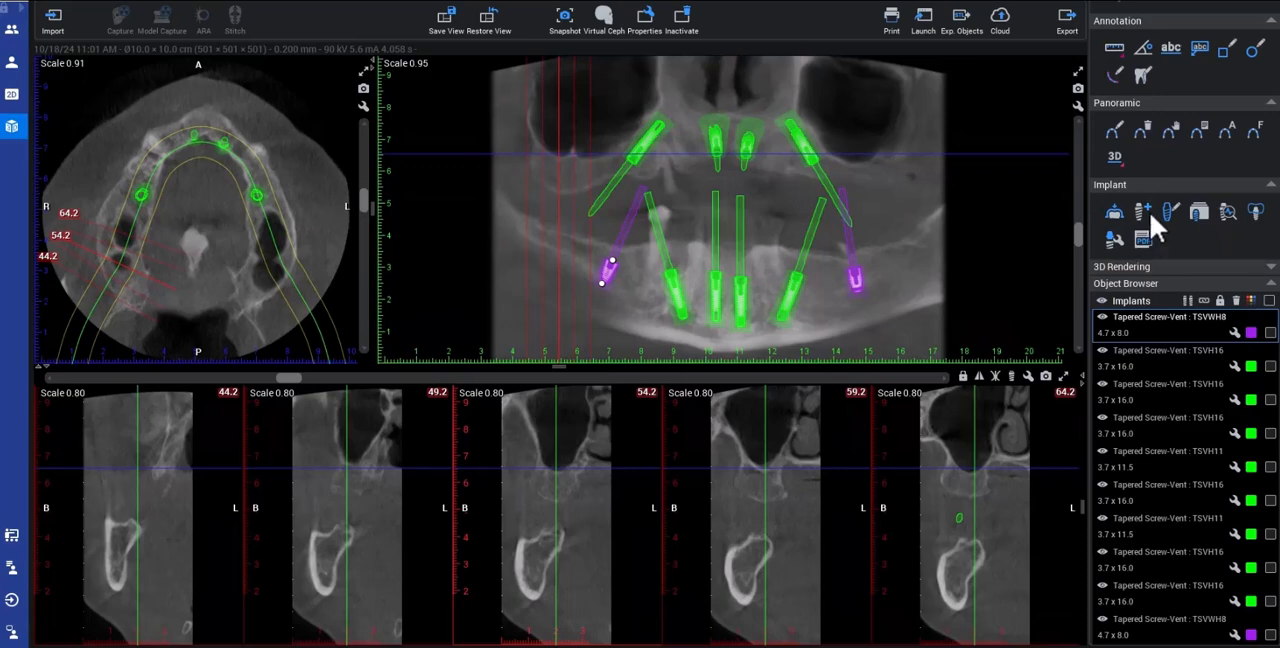
pyautogui.click(1112, 130)
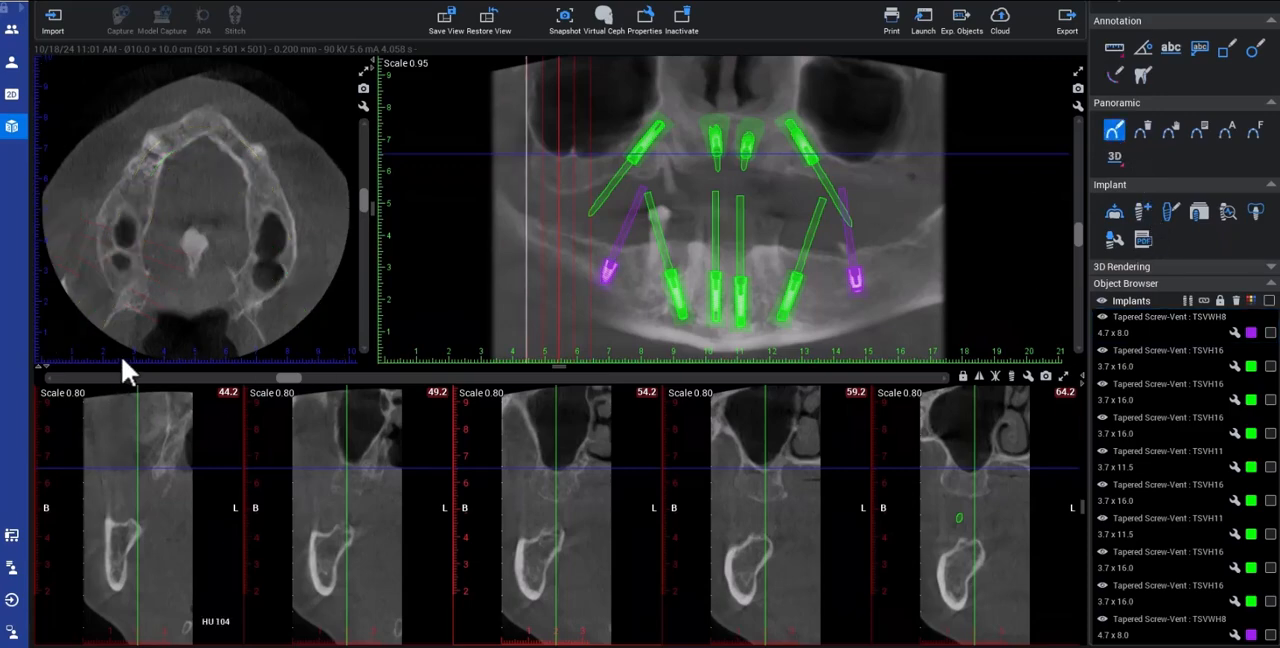
pyautogui.click(136, 331)
pyautogui.click(130, 295)
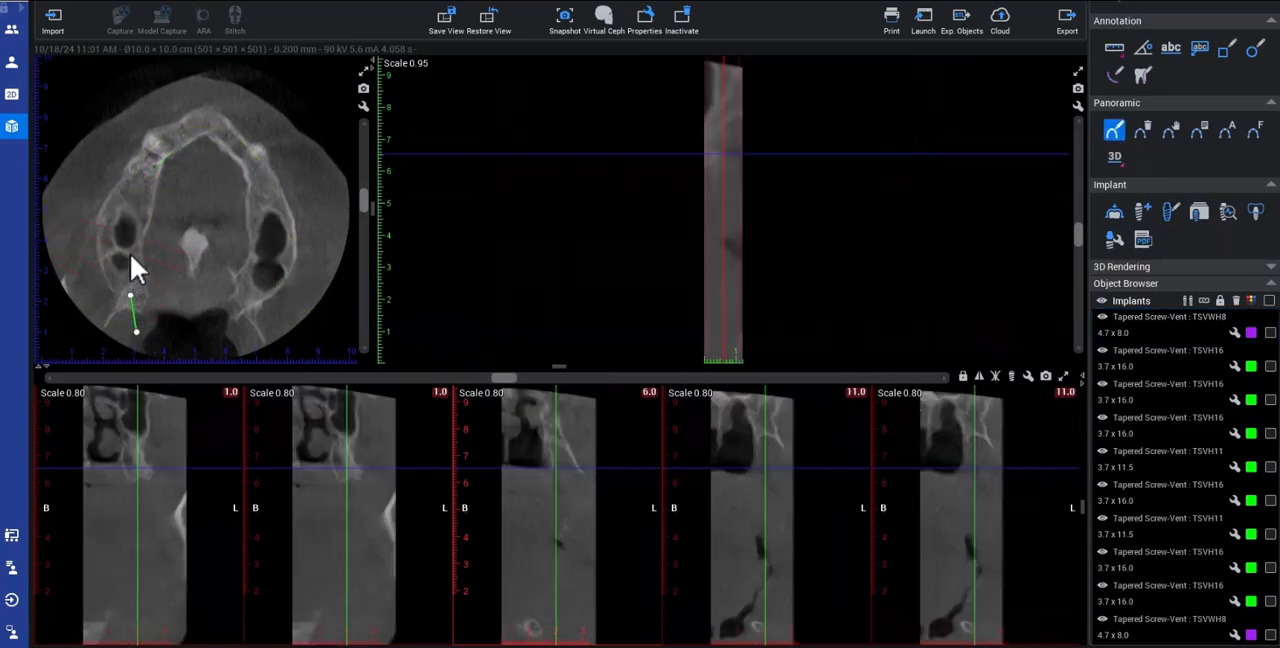
pyautogui.click(129, 252)
pyautogui.click(133, 200)
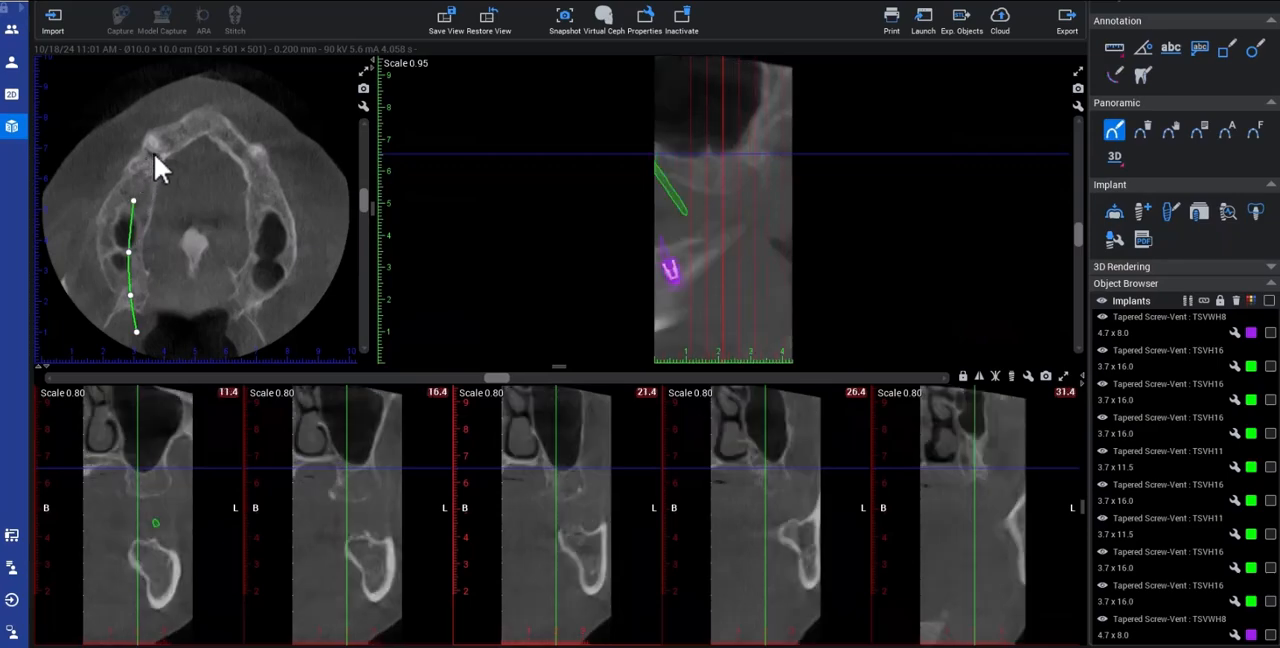
pyautogui.click(152, 152)
pyautogui.click(183, 130)
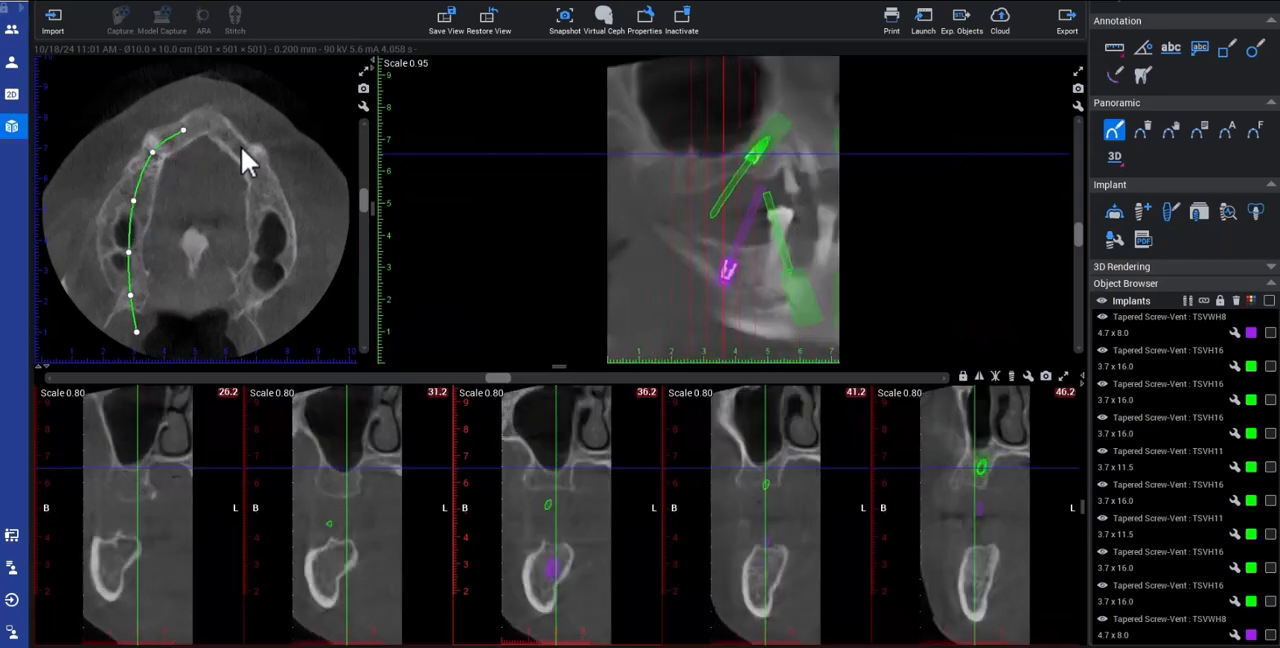
# Step: Continue the panoramic curve along the left side of the maxillary arch and finish it at the left posterior end
pyautogui.click(241, 147)
pyautogui.click(264, 186)
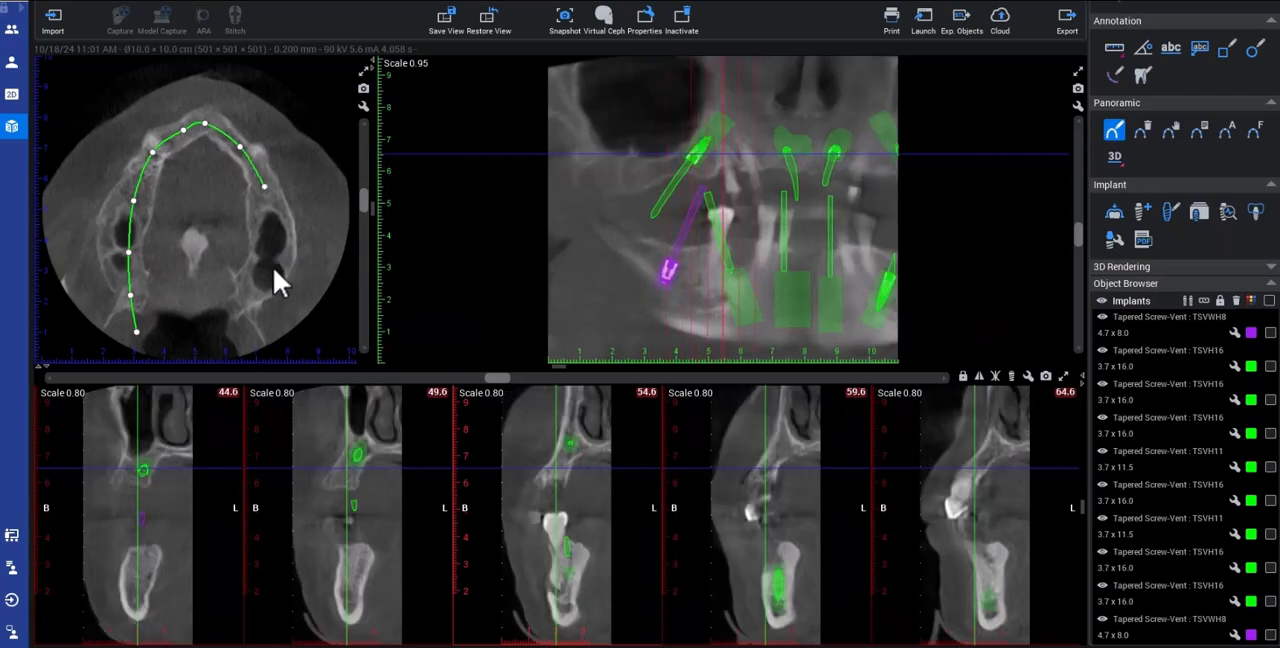
pyautogui.click(269, 231)
pyautogui.click(272, 266)
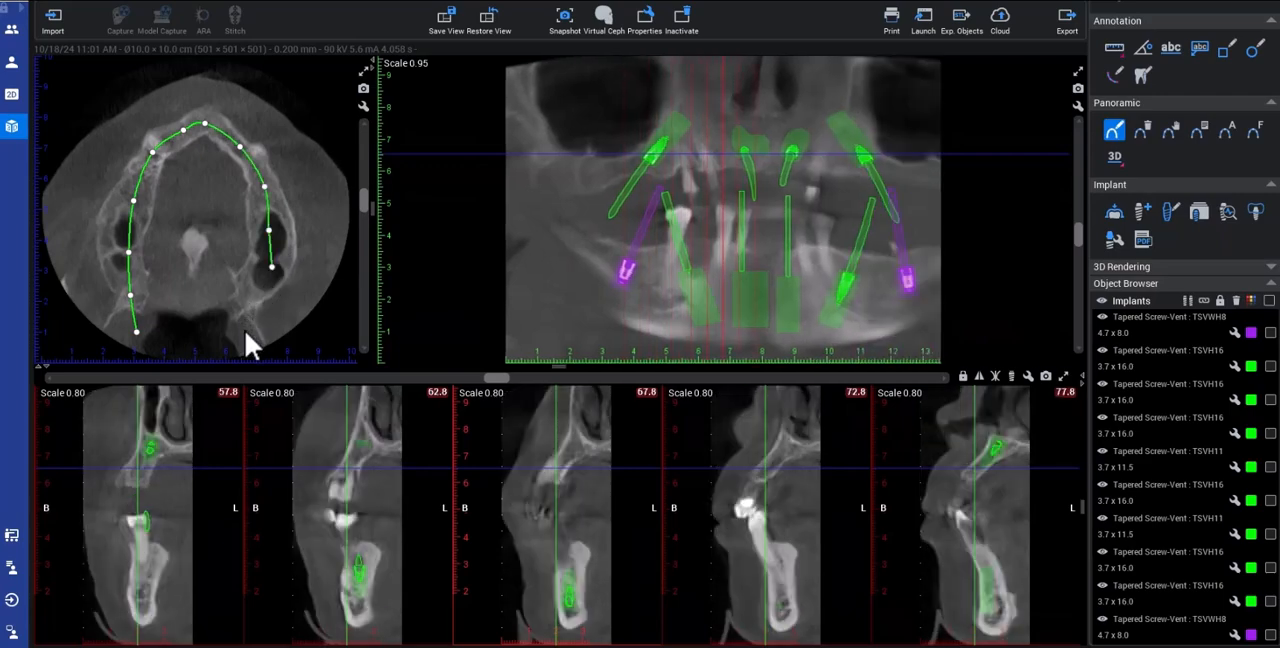
pyautogui.click(244, 329)
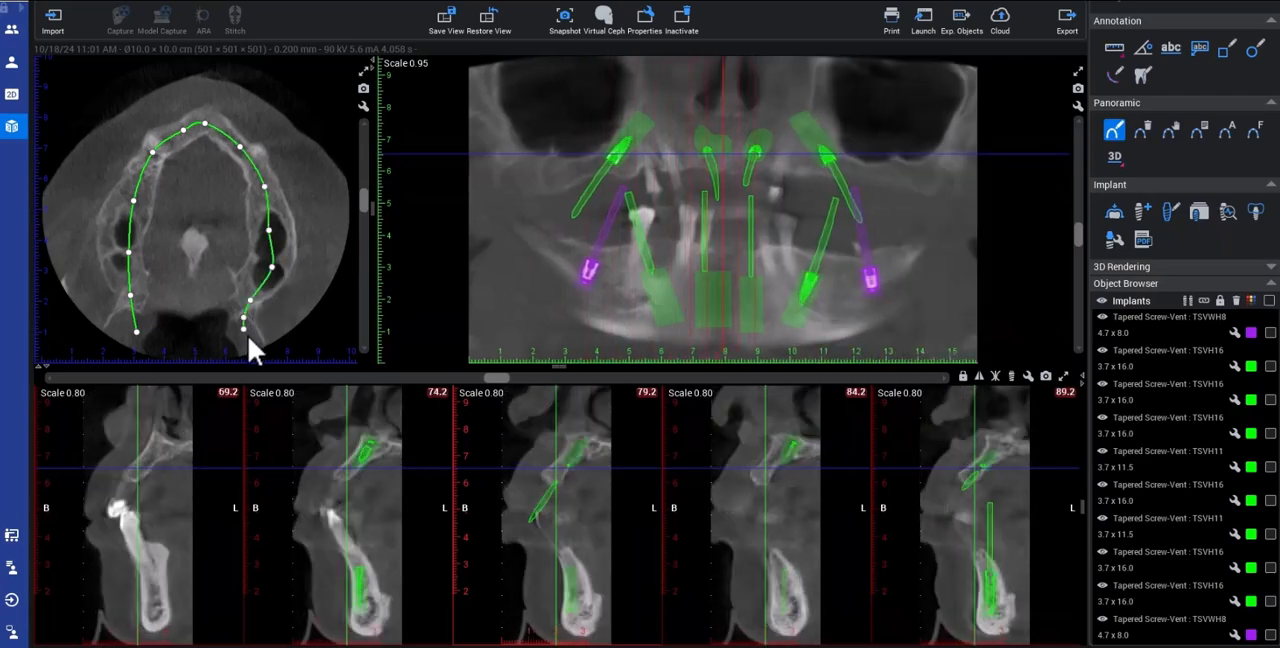
pyautogui.click(247, 334)
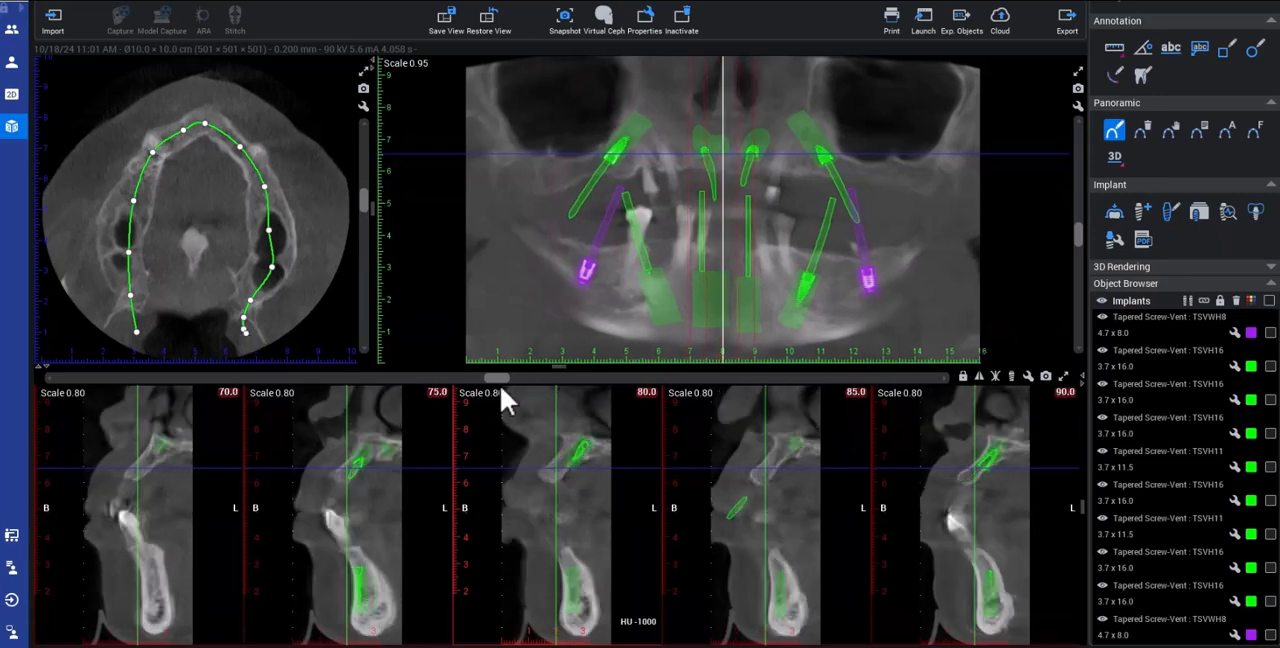
# Step: Copy the tilted upper right 3.7 x 16.0 implant and place the copy in the right posterior maxilla
pyautogui.moveTo(509, 378); pyautogui.dragTo(119, 375)
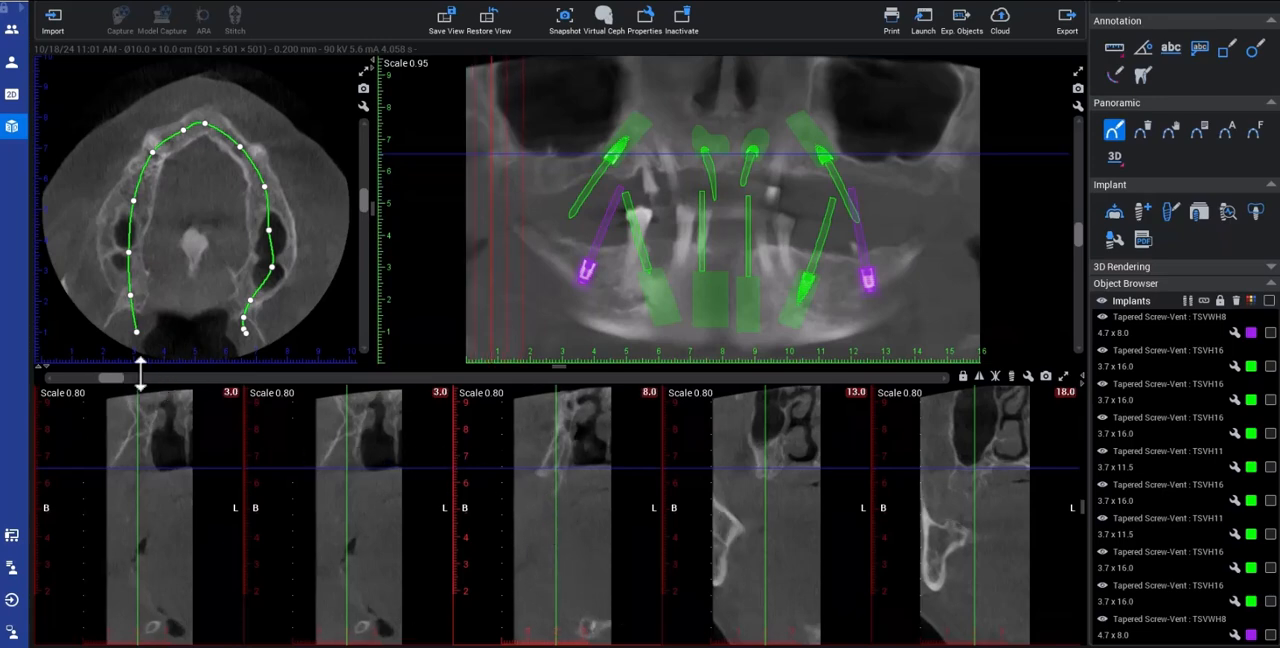
pyautogui.moveTo(117, 380); pyautogui.dragTo(174, 404)
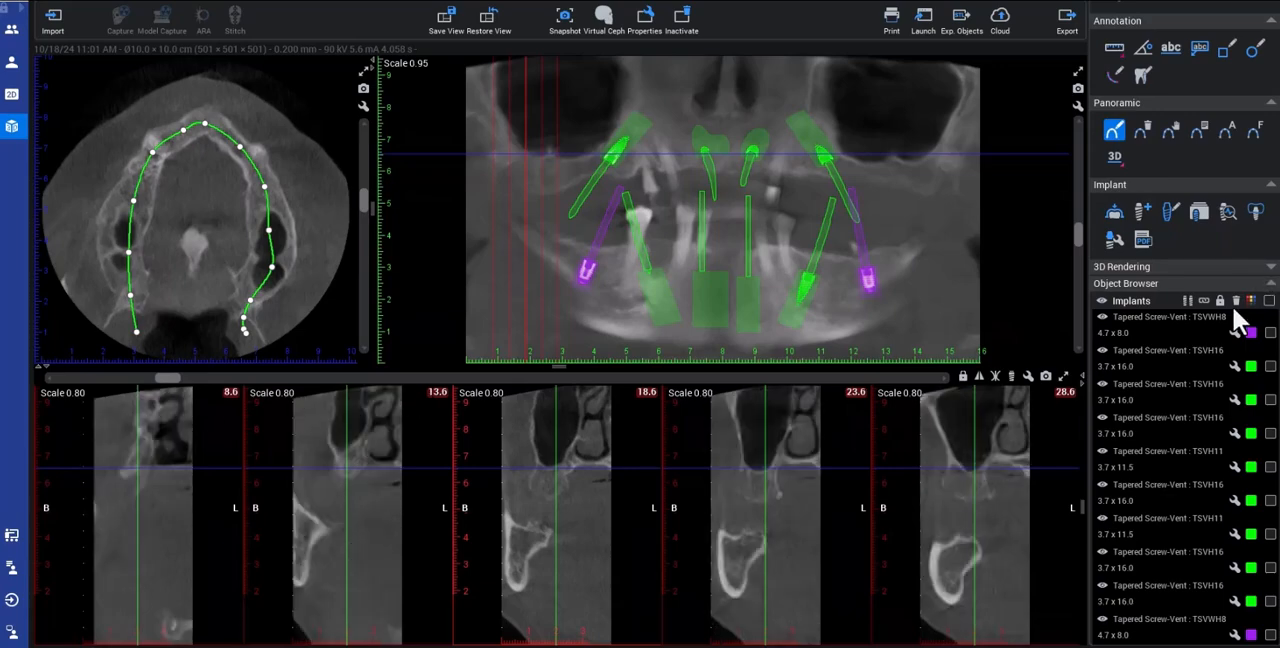
pyautogui.click(613, 152)
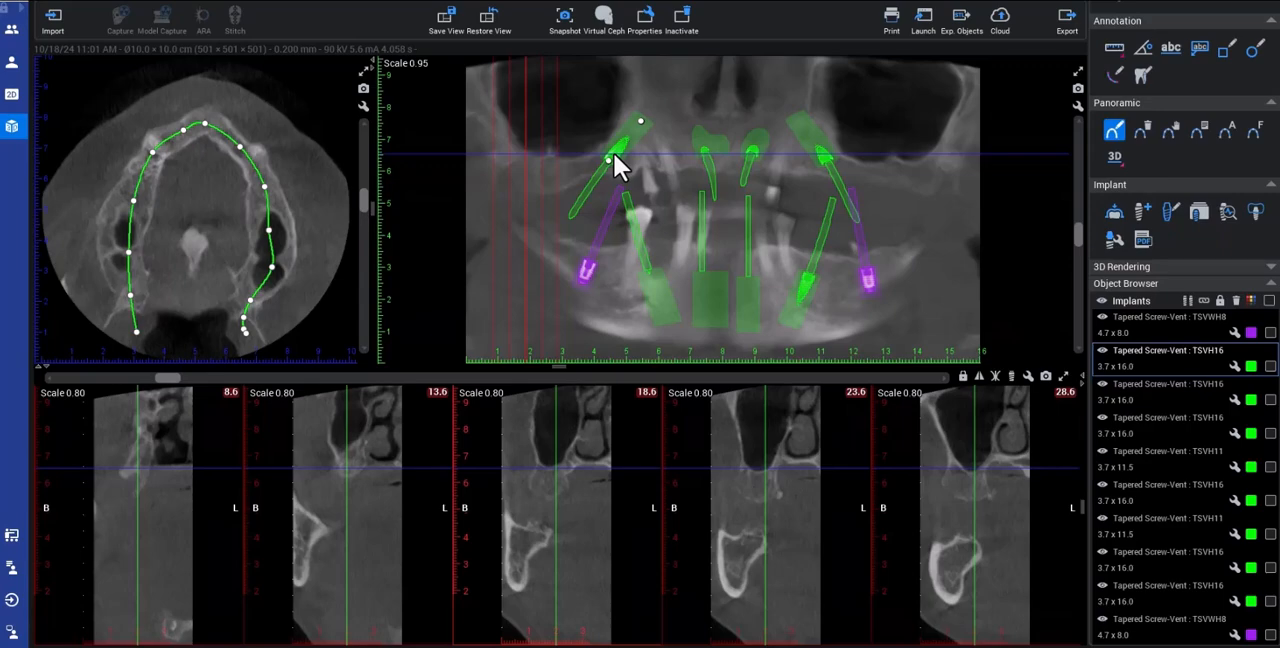
pyautogui.rightClick(614, 154)
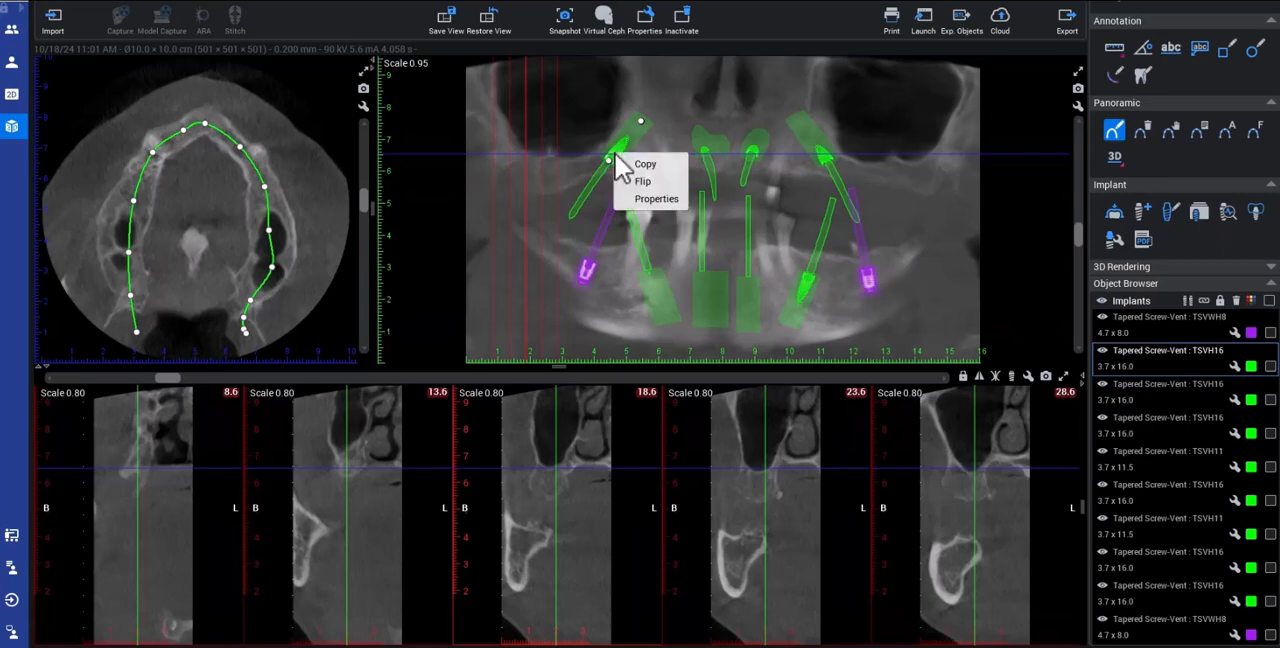
pyautogui.click(638, 176)
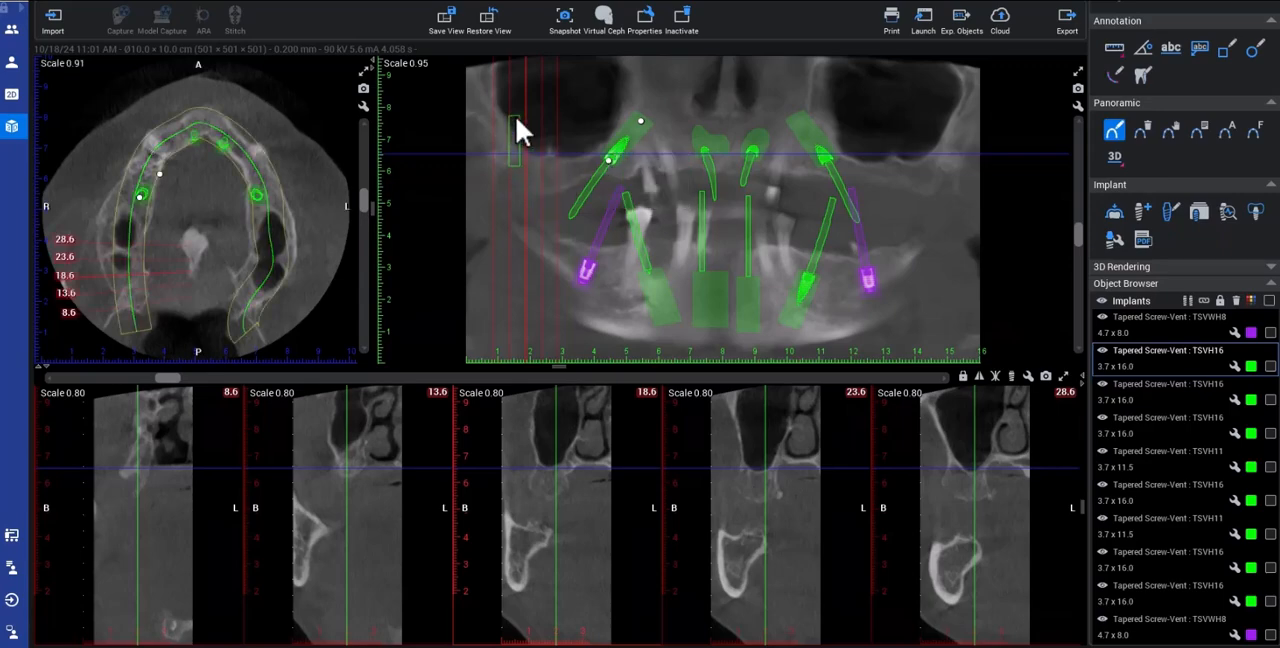
pyautogui.click(520, 128)
# Step: Flip the copied right posterior implant and tilt it so its apex points posteriorly
pyautogui.rightClick(520, 155)
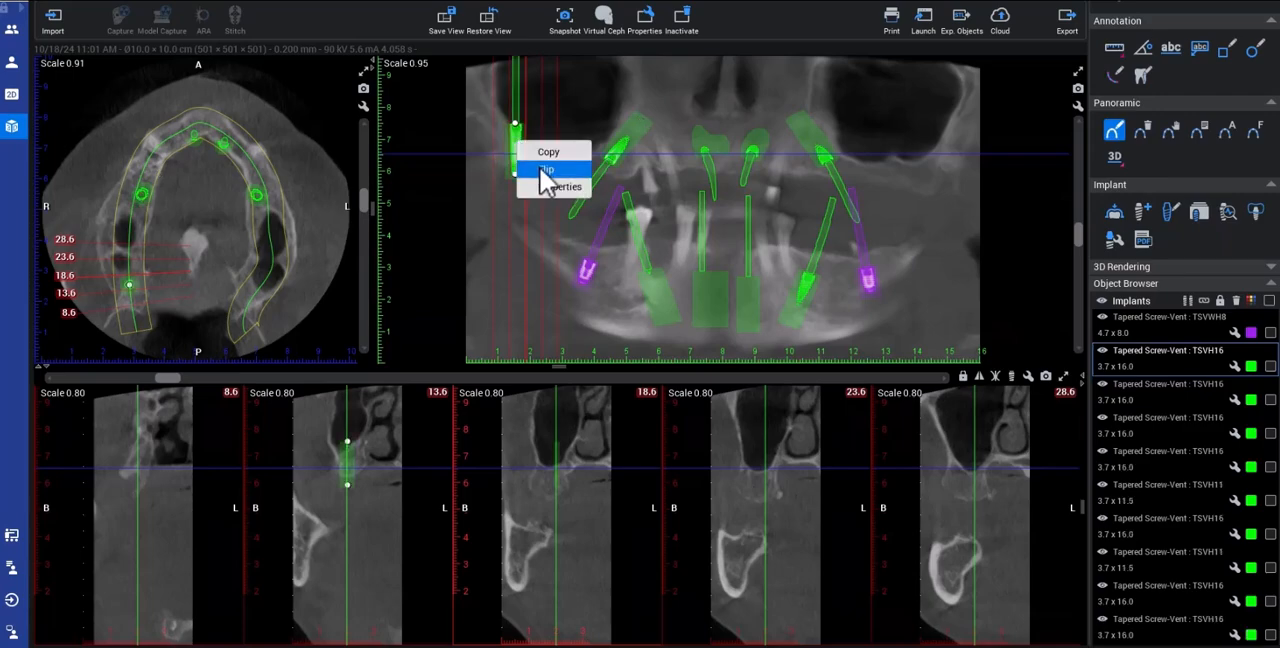
pyautogui.click(531, 175)
pyautogui.moveTo(519, 124); pyautogui.dragTo(509, 157)
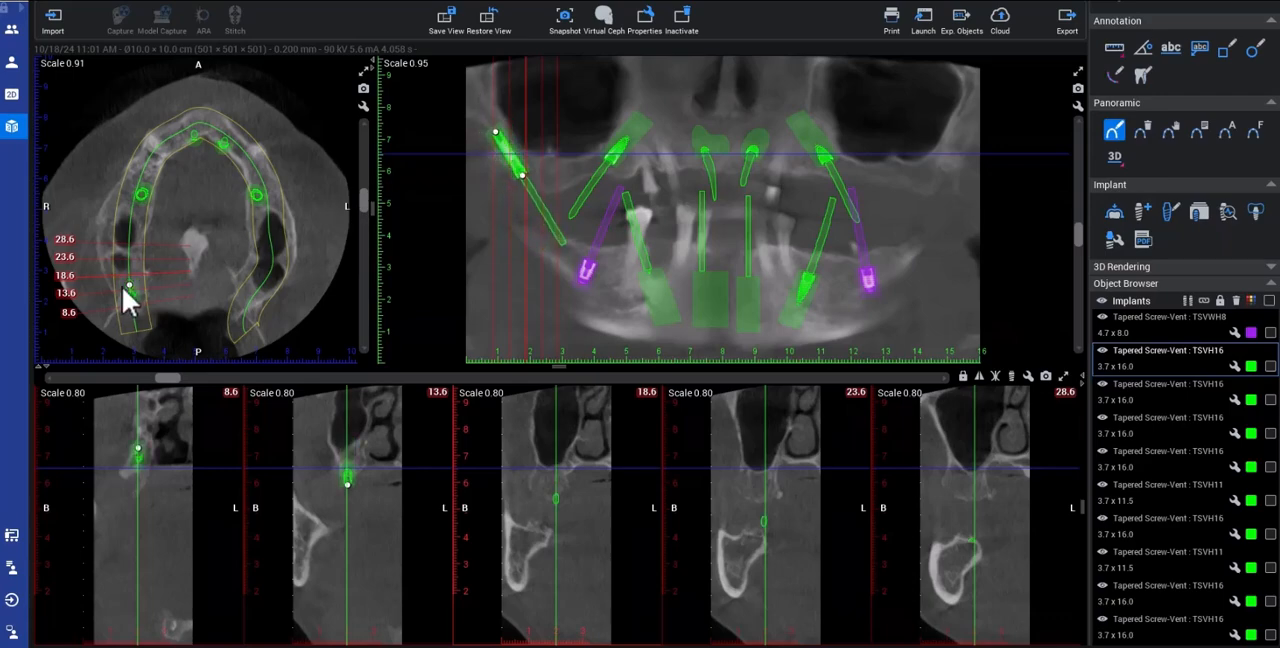
# Step: Shift the coronal end of the right posterior implant buccally in the 17.0 cross-section
pyautogui.moveTo(179, 376); pyautogui.dragTo(169, 366)
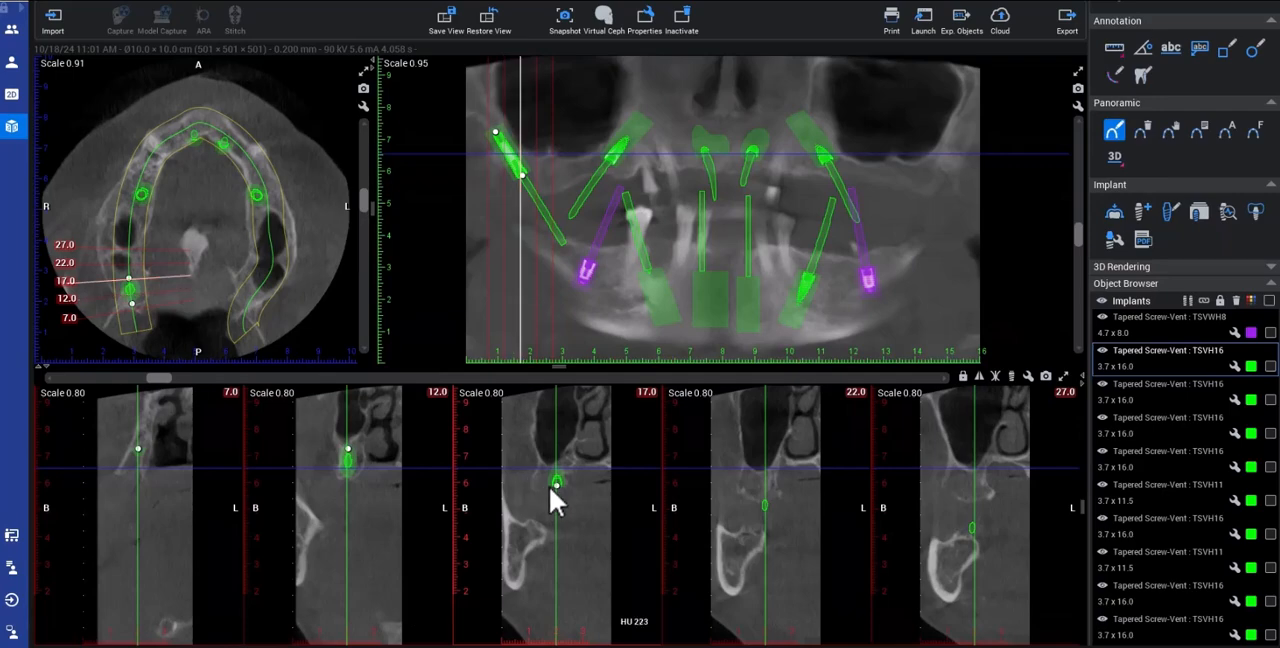
pyautogui.moveTo(553, 483); pyautogui.dragTo(546, 481)
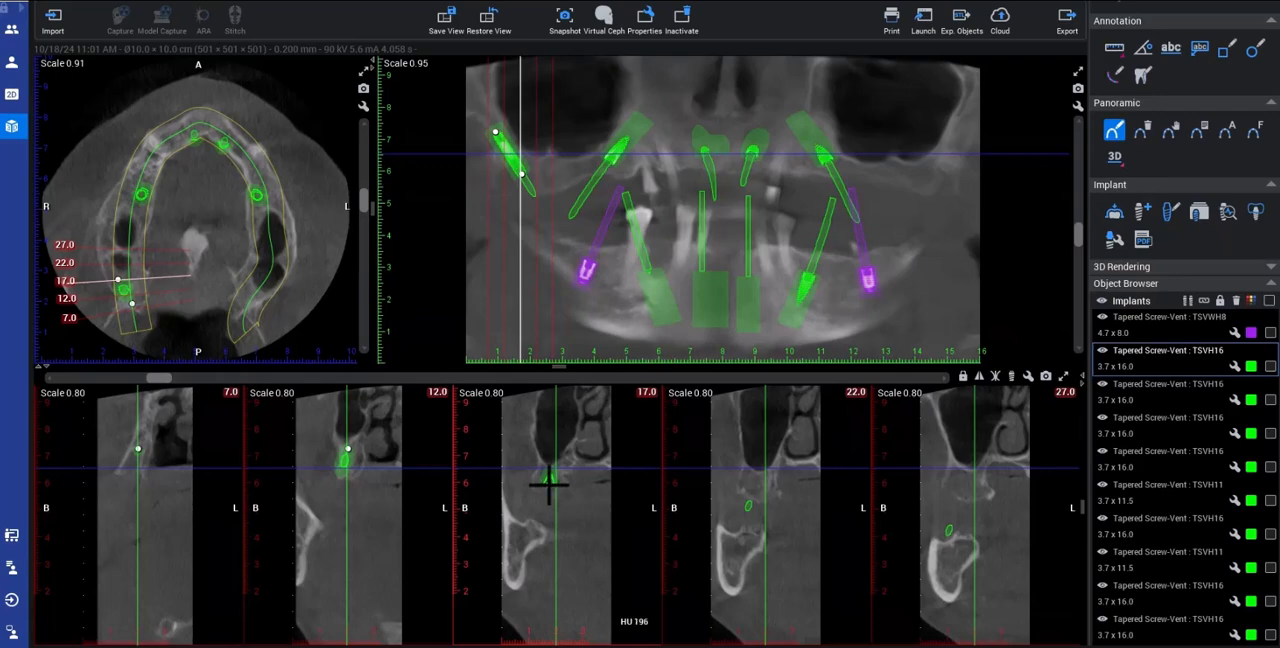
pyautogui.moveTo(549, 485); pyautogui.dragTo(548, 485)
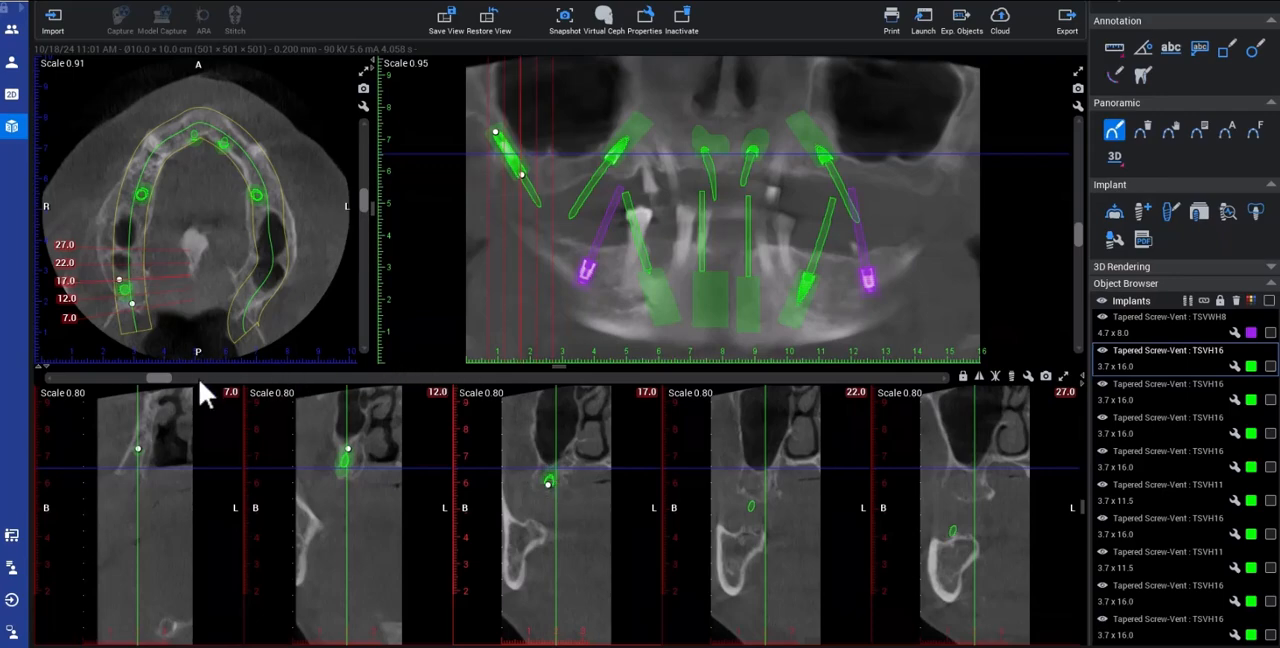
# Step: Move the apex of the right posterior implant slightly further back and fine-tune its position in the axial slice
pyautogui.moveTo(170, 379); pyautogui.dragTo(166, 373)
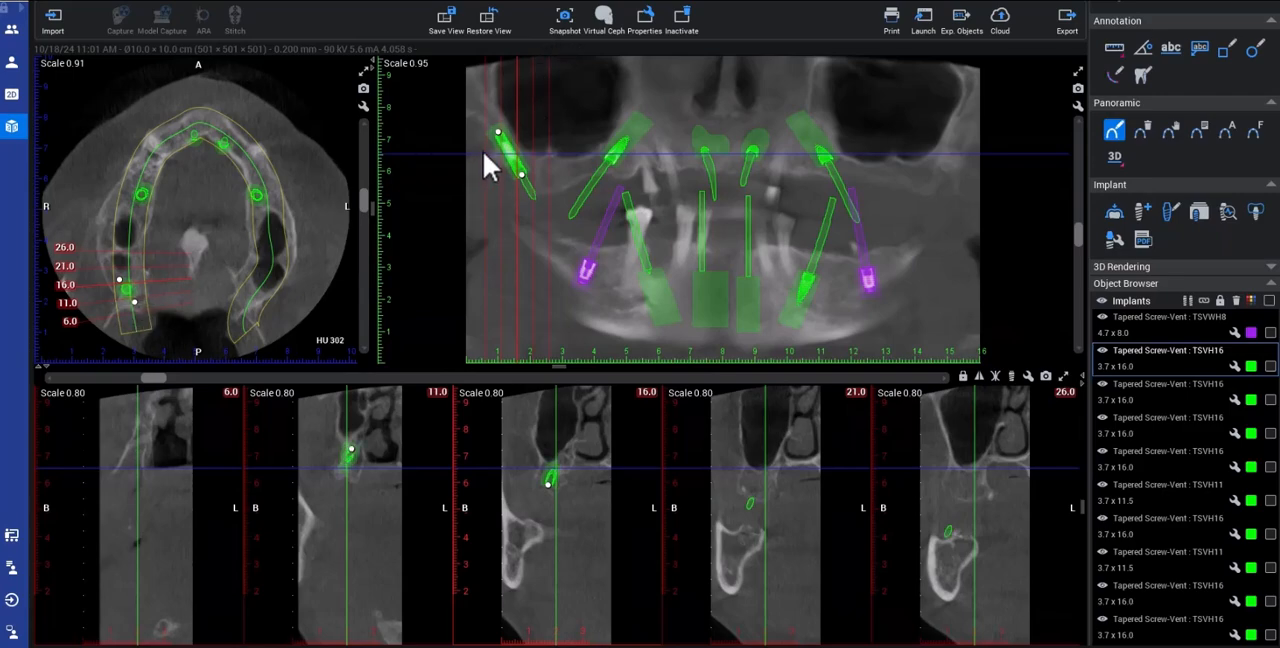
pyautogui.moveTo(493, 129); pyautogui.dragTo(488, 131)
pyautogui.moveTo(134, 301); pyautogui.dragTo(137, 307)
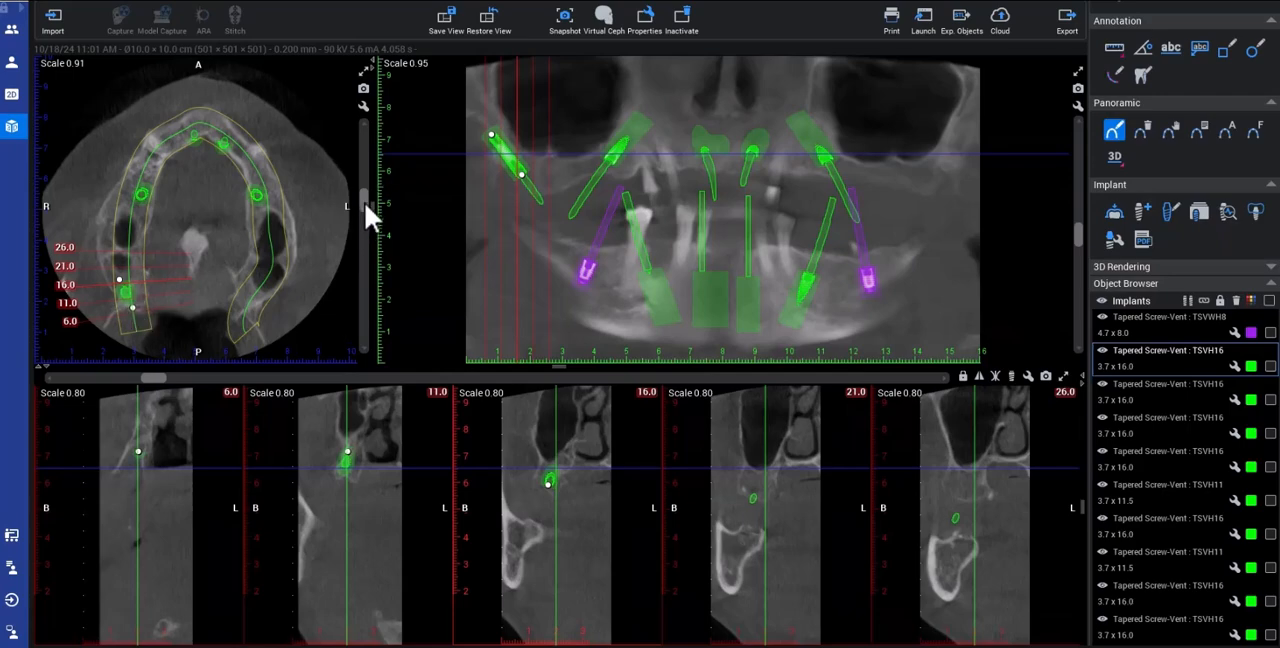
# Step: Examine the axial slices along the right posterior implant to check its position in the bone from apex to coronal end
pyautogui.scroll(5, 365, 200)
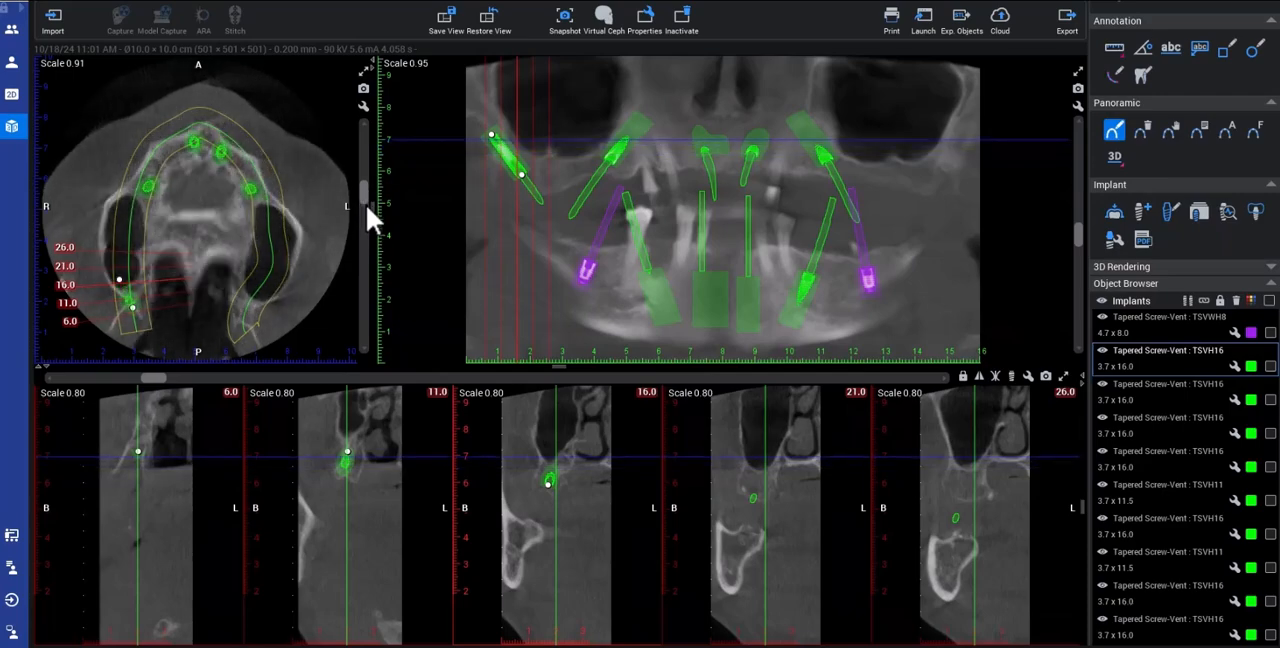
pyautogui.scroll(-10, 366, 209)
pyautogui.scroll(8, 369, 214)
pyautogui.scroll(-3, 368, 210)
pyautogui.scroll(2, 367, 212)
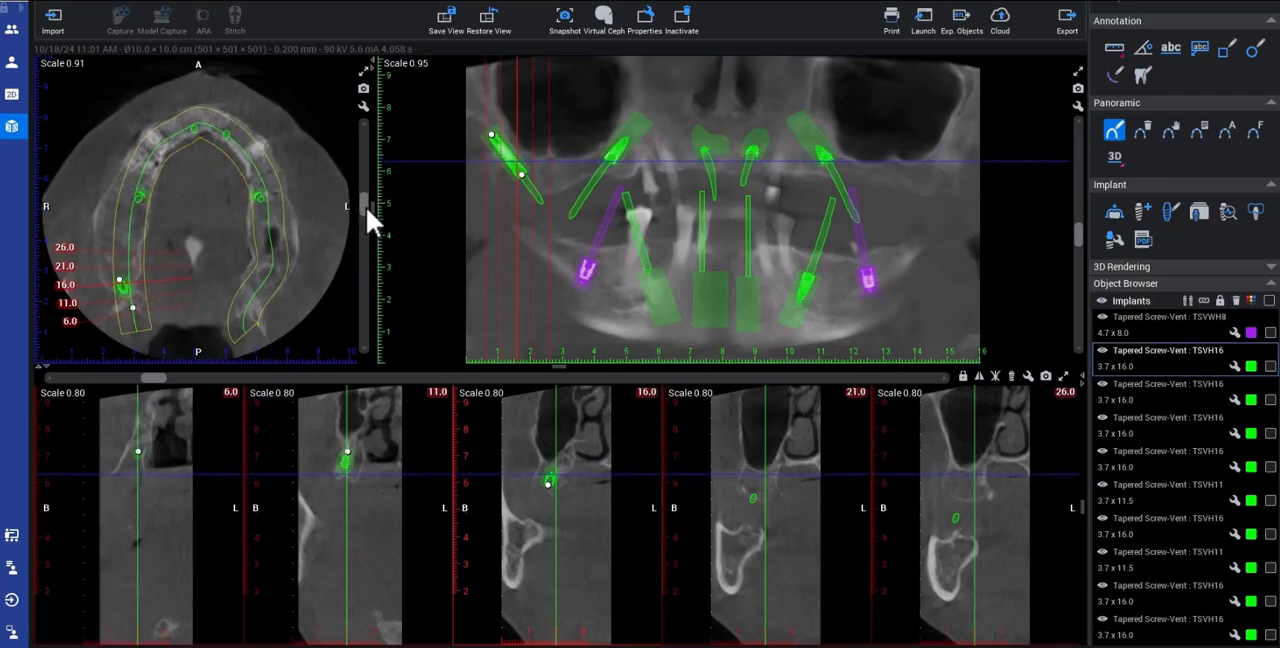
pyautogui.scroll(2, 366, 206)
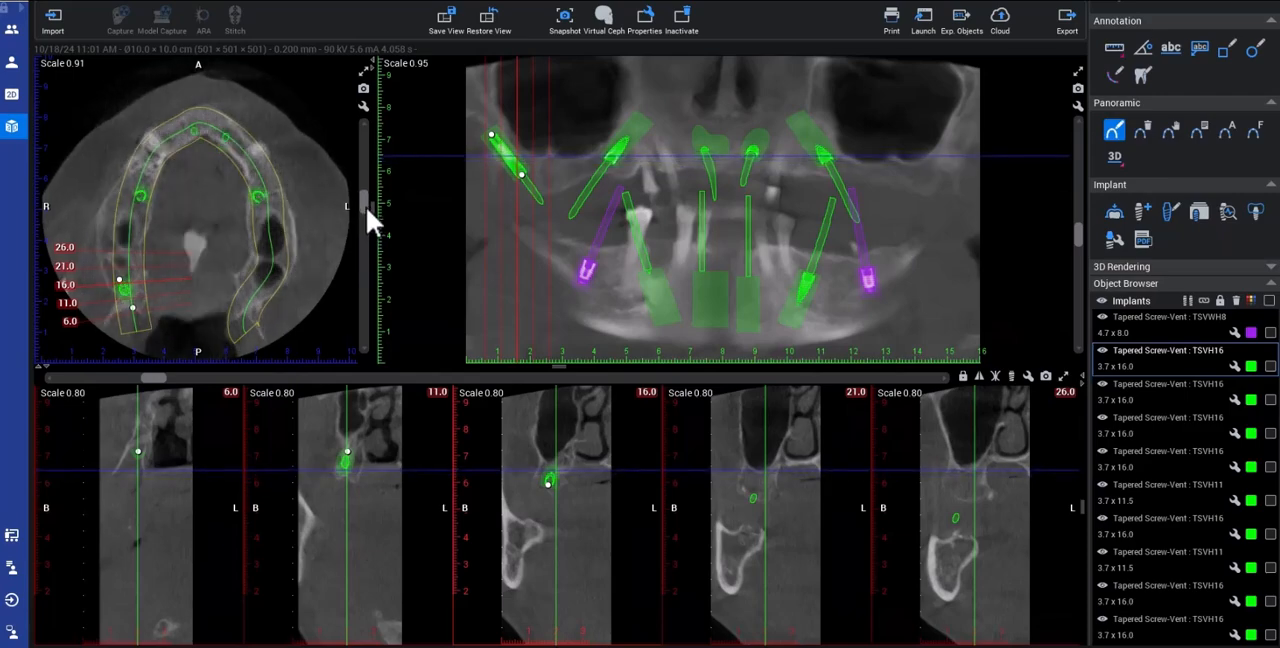
pyautogui.click(131, 306)
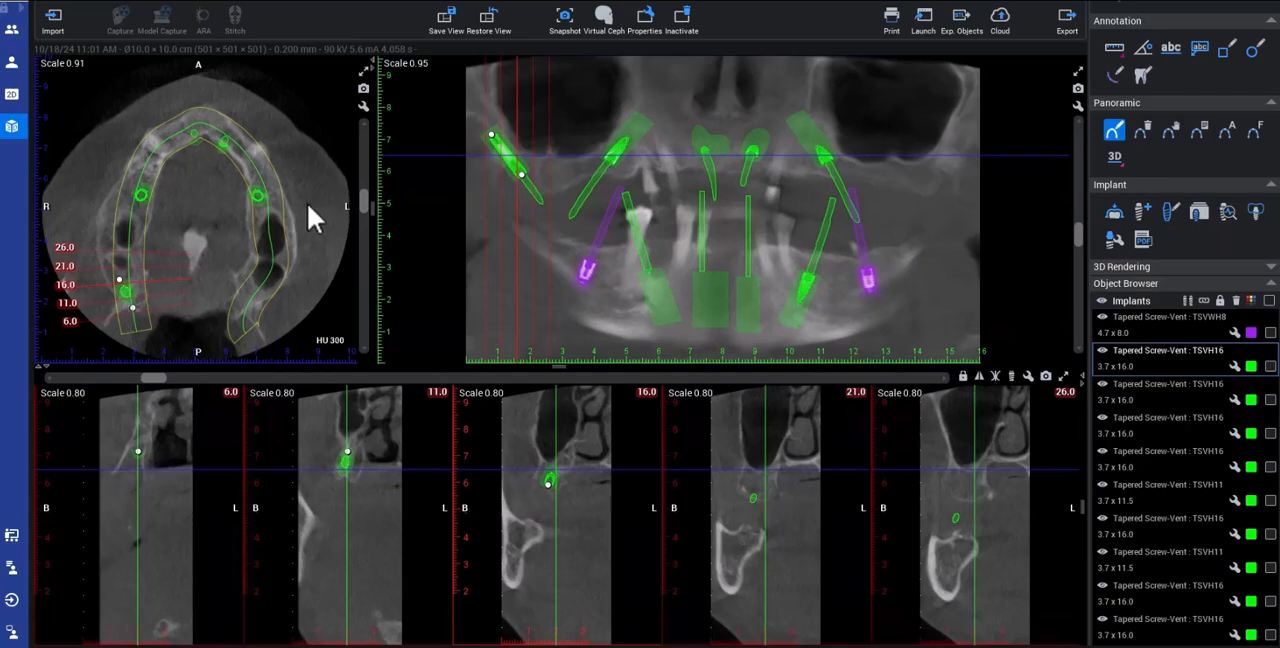
pyautogui.scroll(5, 366, 202)
pyautogui.scroll(-3, 366, 204)
pyautogui.scroll(-2, 366, 206)
pyautogui.scroll(-2, 366, 208)
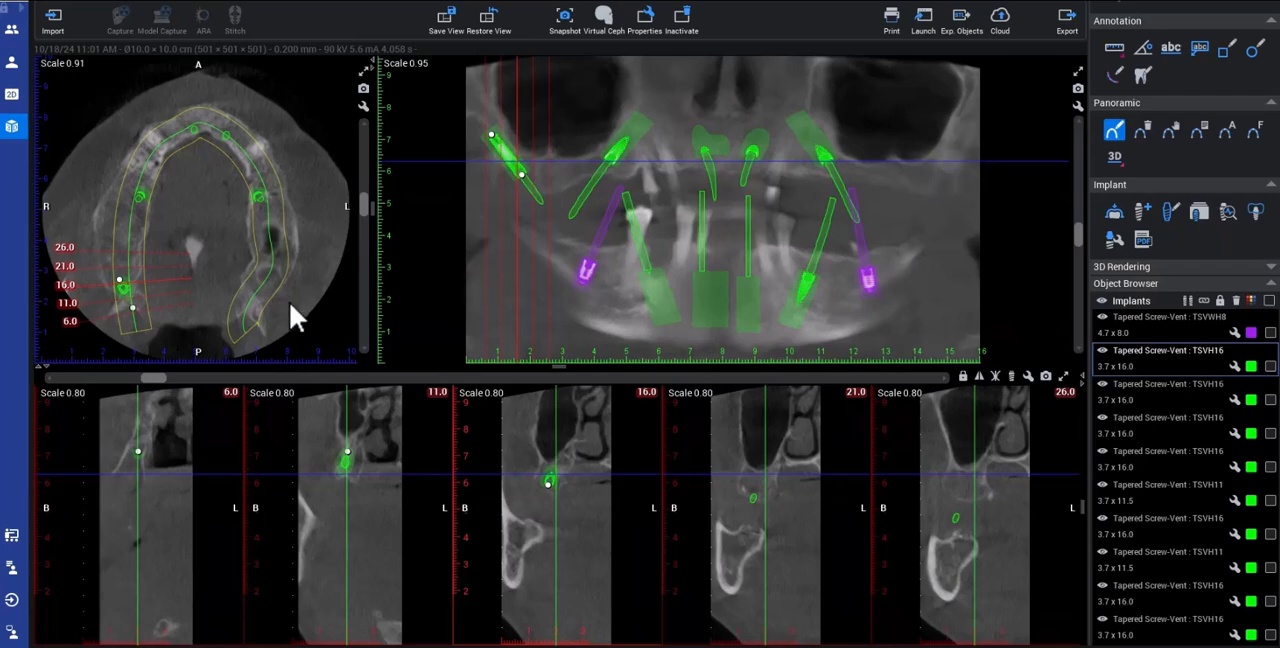
pyautogui.scroll(-1, 366, 212)
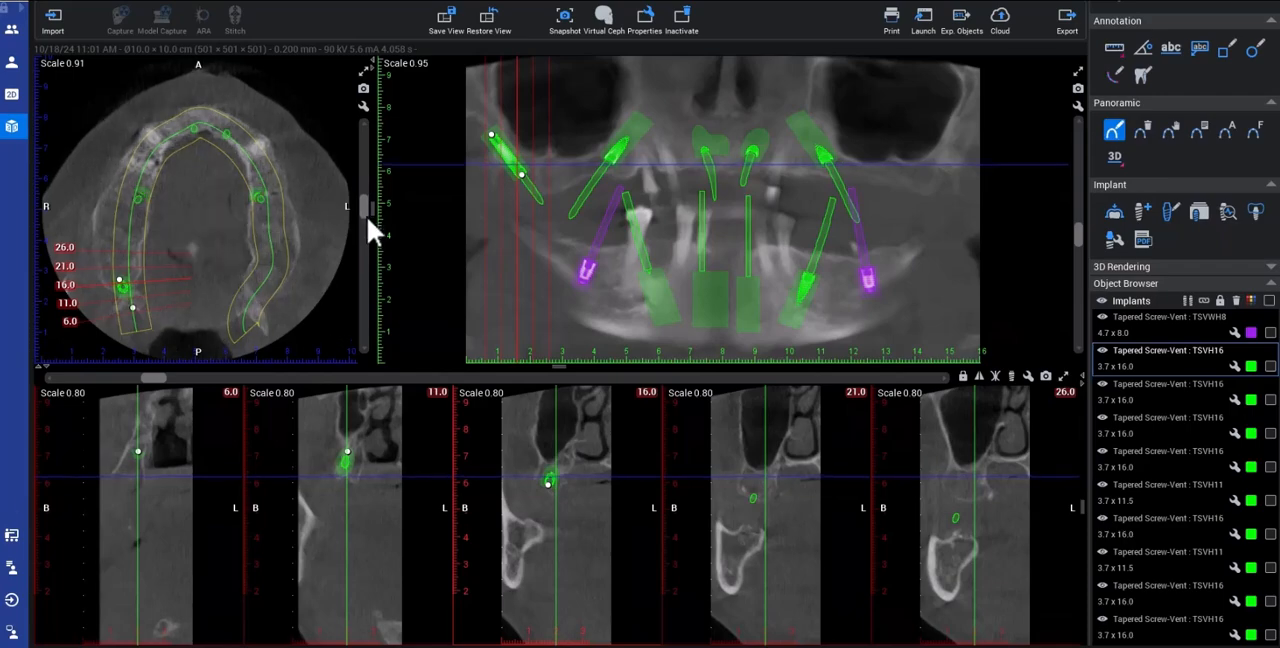
pyautogui.scroll(5, 367, 214)
pyautogui.scroll(-5, 369, 212)
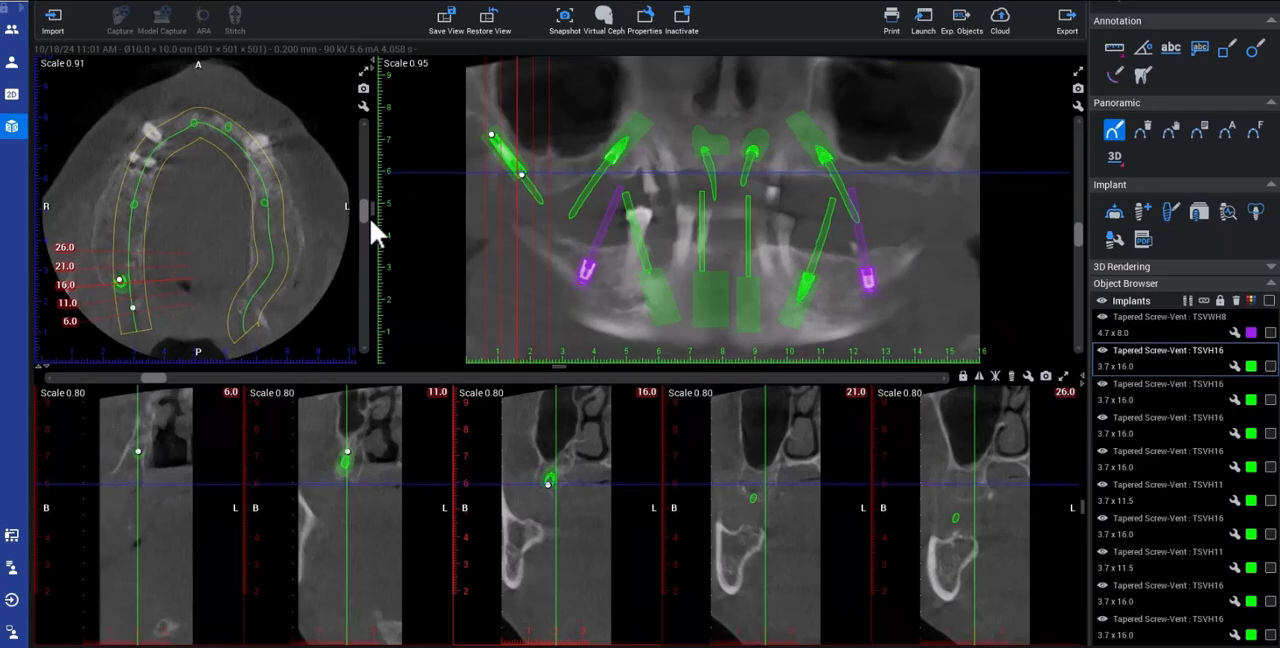
pyautogui.scroll(4, 369, 214)
pyautogui.scroll(3, 370, 213)
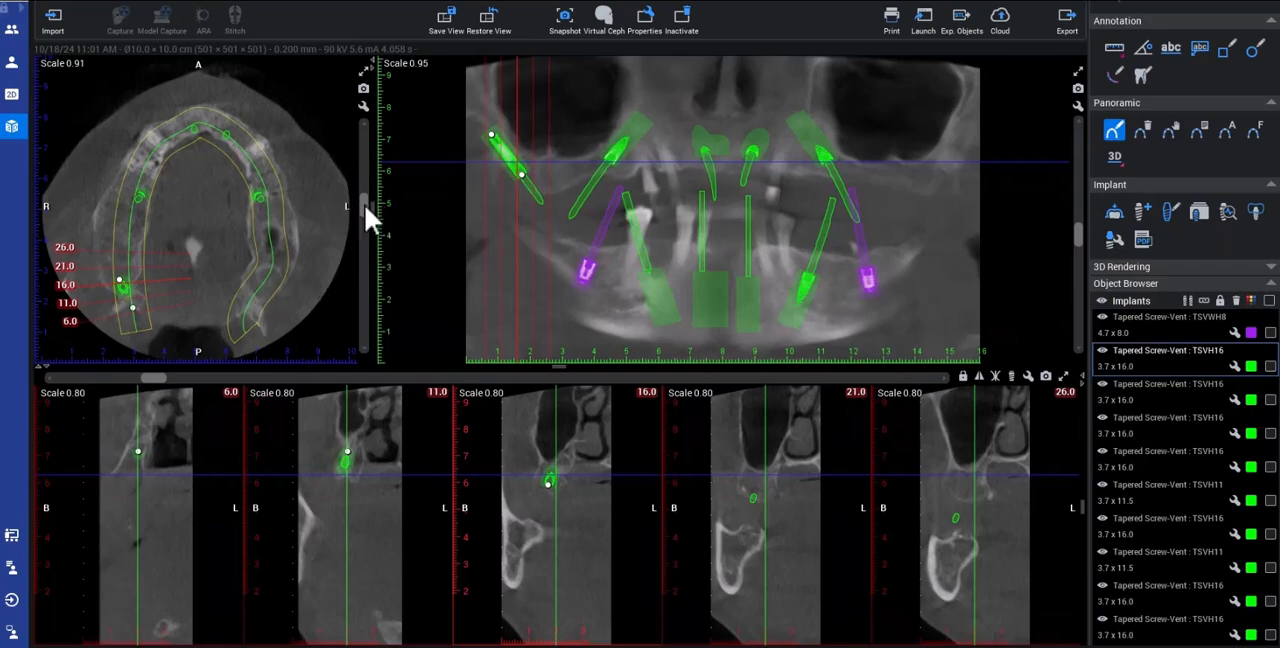
pyautogui.scroll(-2, 365, 208)
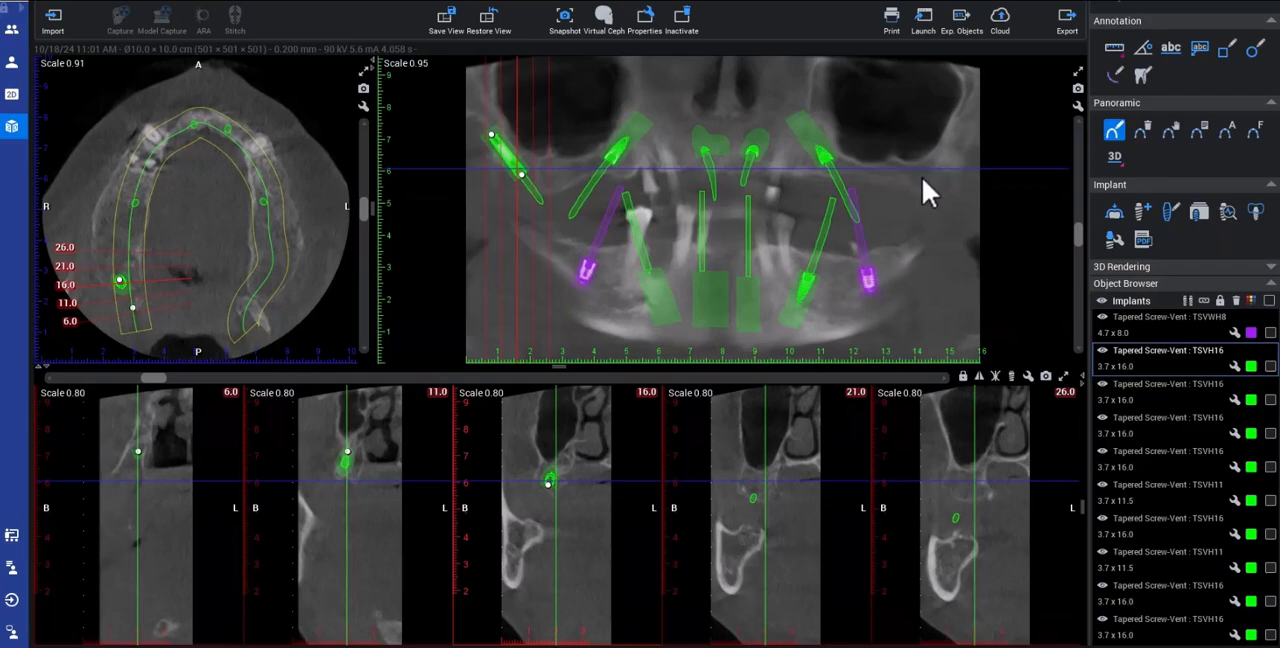
# Step: Copy the right posterior implant and place the copy in the left posterior maxilla
pyautogui.rightClick(516, 166)
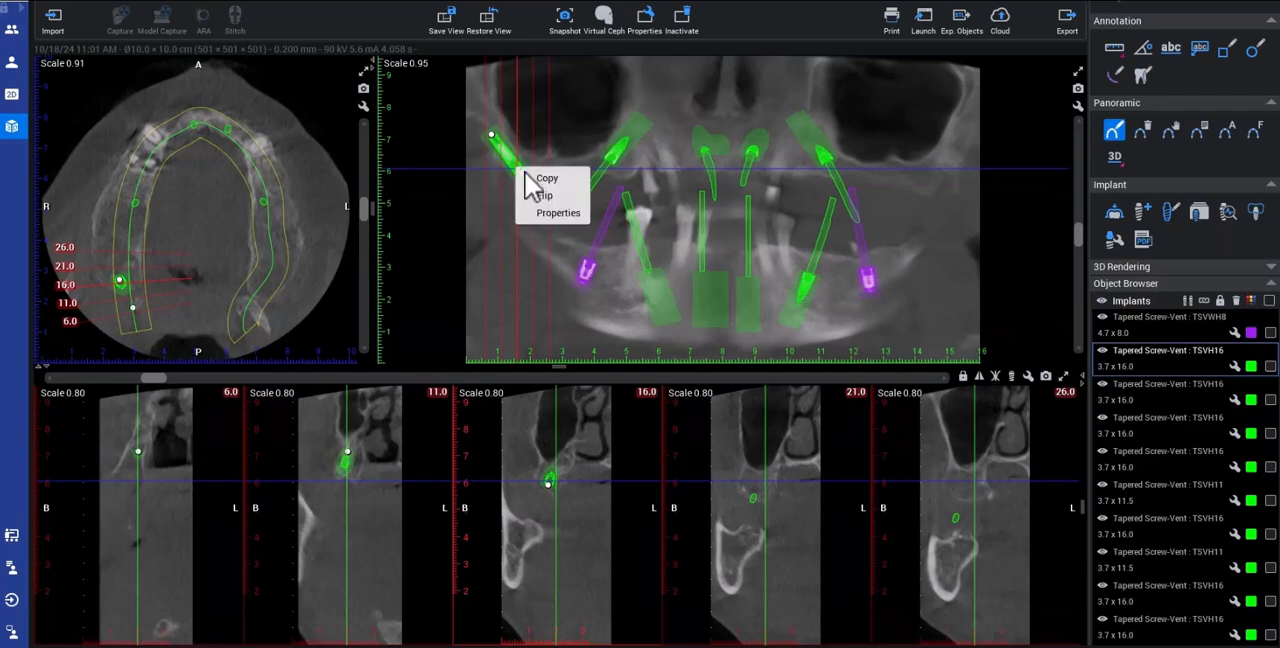
pyautogui.click(536, 177)
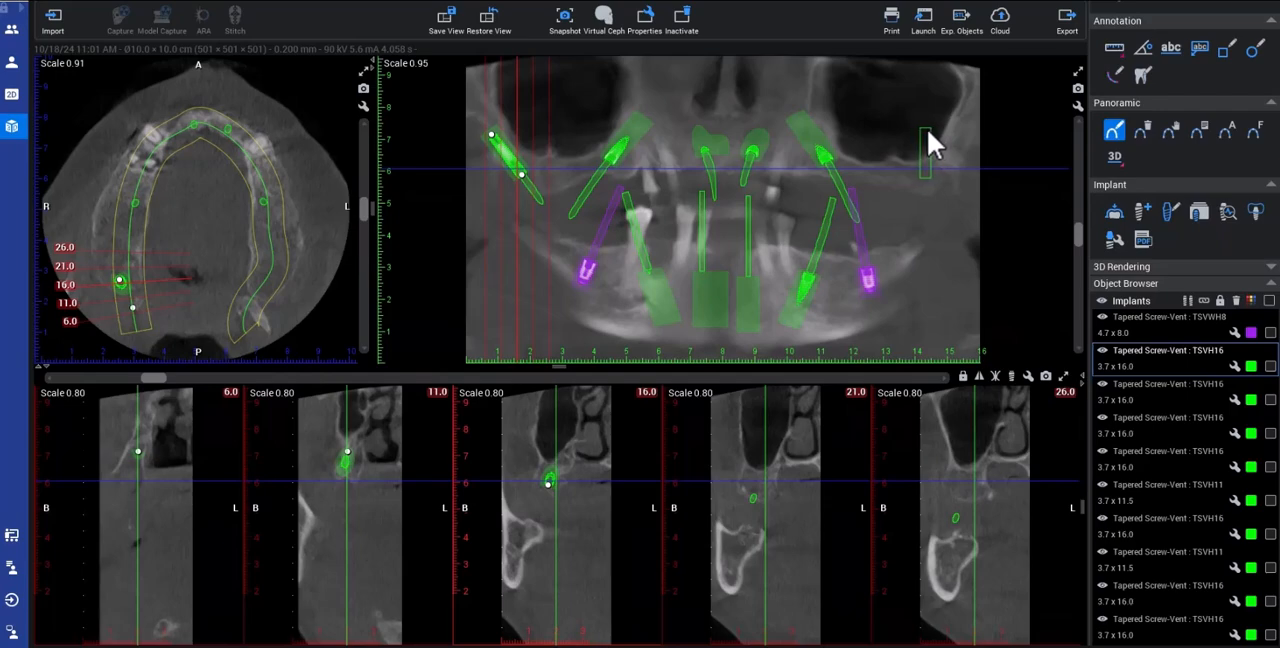
pyautogui.click(928, 146)
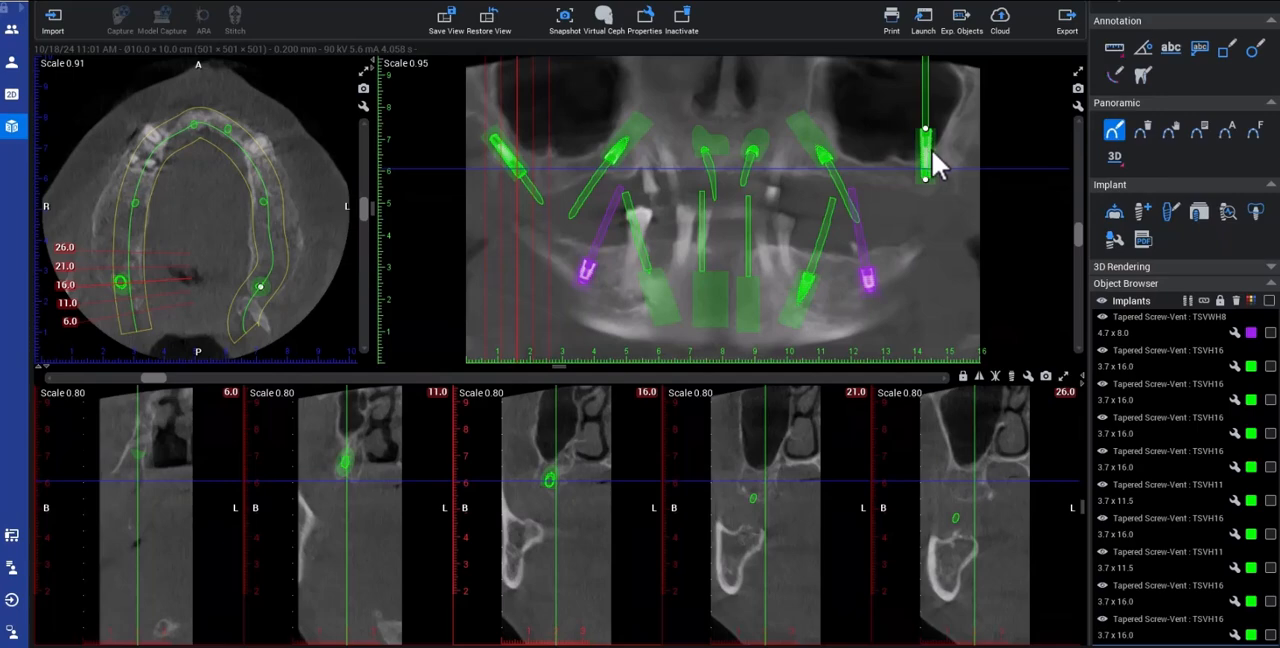
# Step: Flip the copied left posterior implant and tilt its apex distally in the panoramic view
pyautogui.rightClick(928, 152)
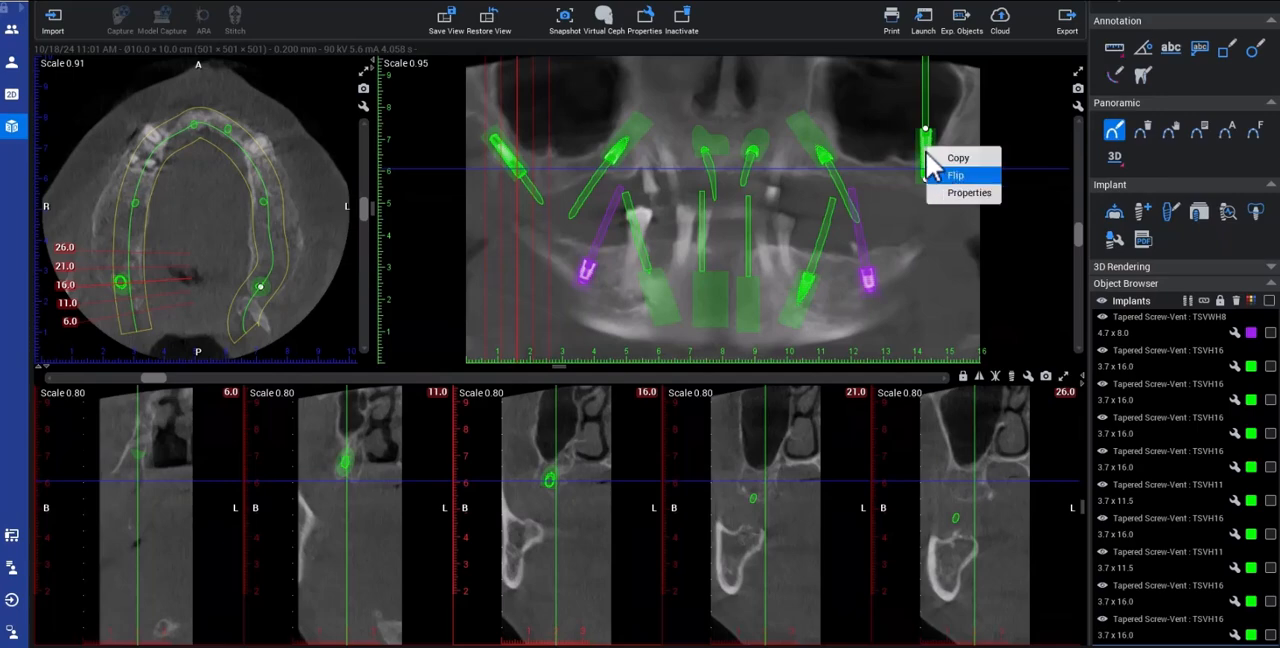
pyautogui.click(945, 176)
pyautogui.moveTo(928, 136); pyautogui.dragTo(955, 143)
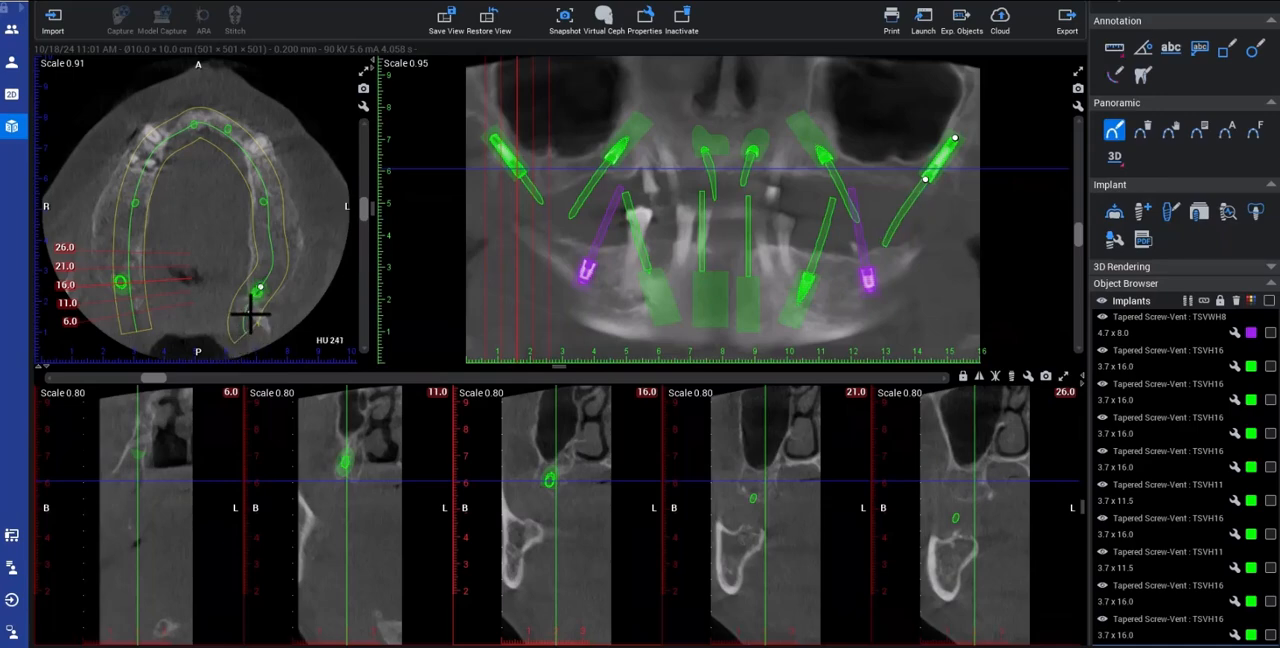
# Step: Fine-tune the left posterior implant's position in the bone using the cross-sections around 146.0 and the axial slice
pyautogui.moveTo(160, 379); pyautogui.dragTo(180, 379)
pyautogui.moveTo(351, 374); pyautogui.dragTo(870, 371)
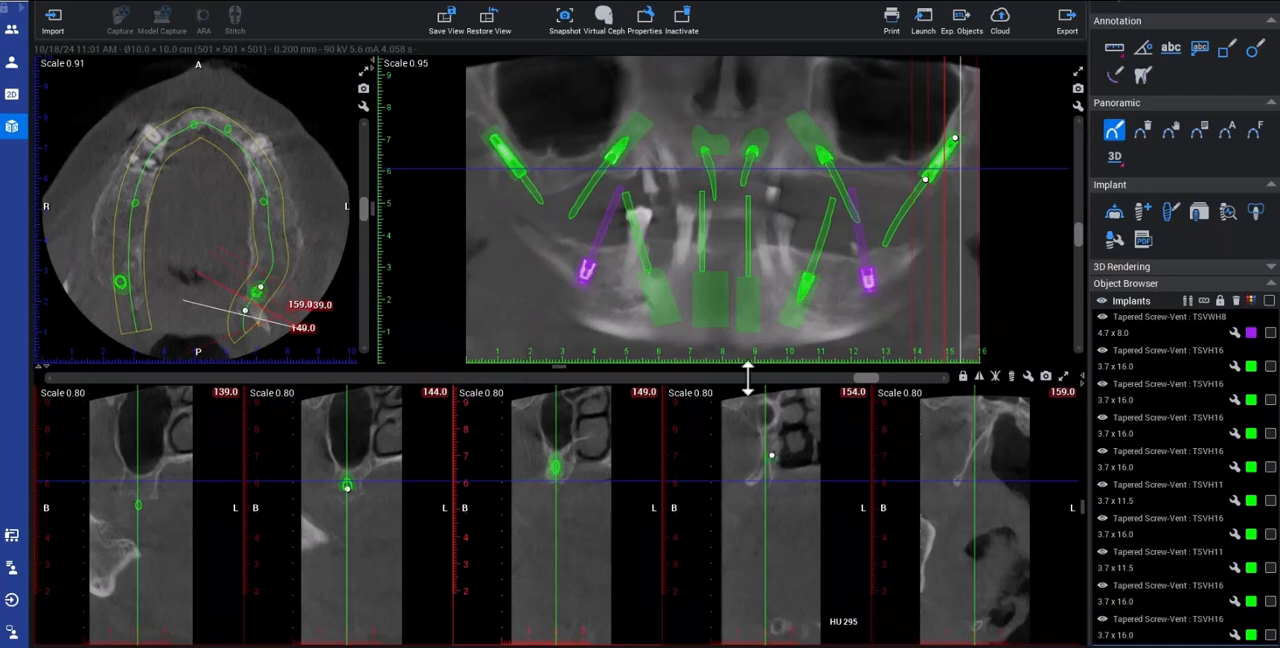
pyautogui.moveTo(861, 383)
pyautogui.mouseDown()
pyautogui.moveTo(843, 380)
pyautogui.moveTo(888, 383)
pyautogui.moveTo(851, 381)
pyautogui.mouseUp()
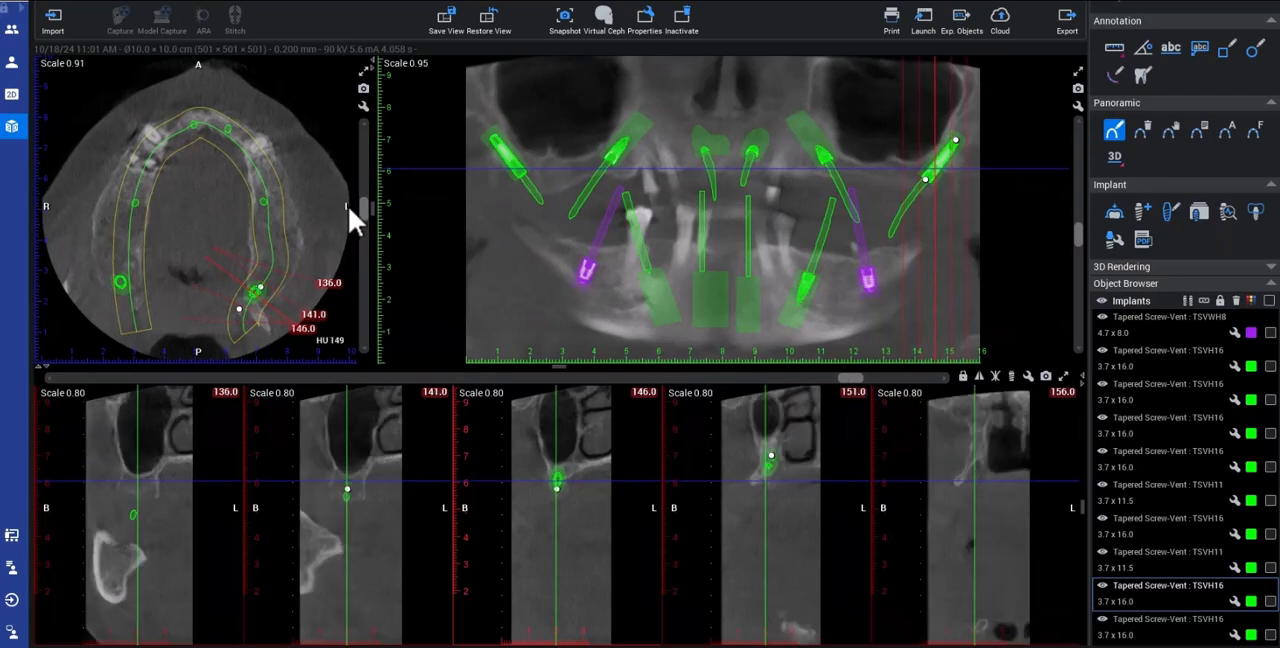
pyautogui.moveTo(363, 212)
pyautogui.mouseDown()
pyautogui.moveTo(364, 192)
pyautogui.moveTo(359, 211)
pyautogui.mouseUp()
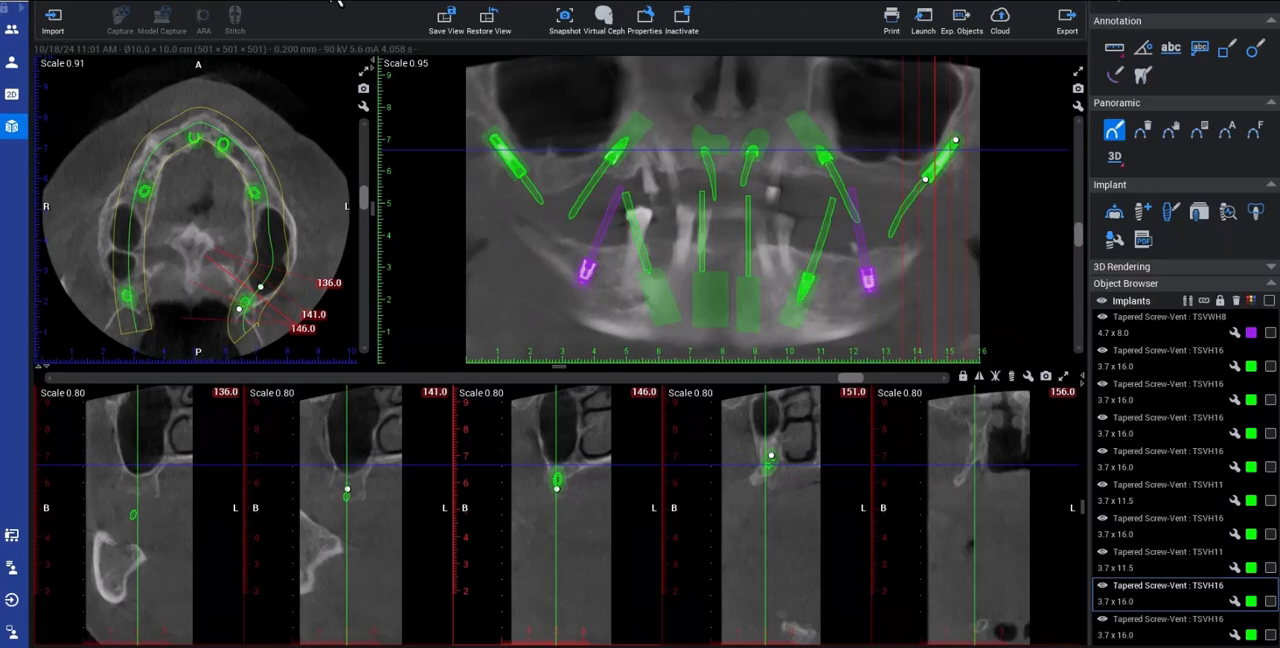
# Step: Examine the enlarged axial slices at reset orientation, following both posterior implants through the maxilla from coronal end to apex
pyautogui.click(222, 1)
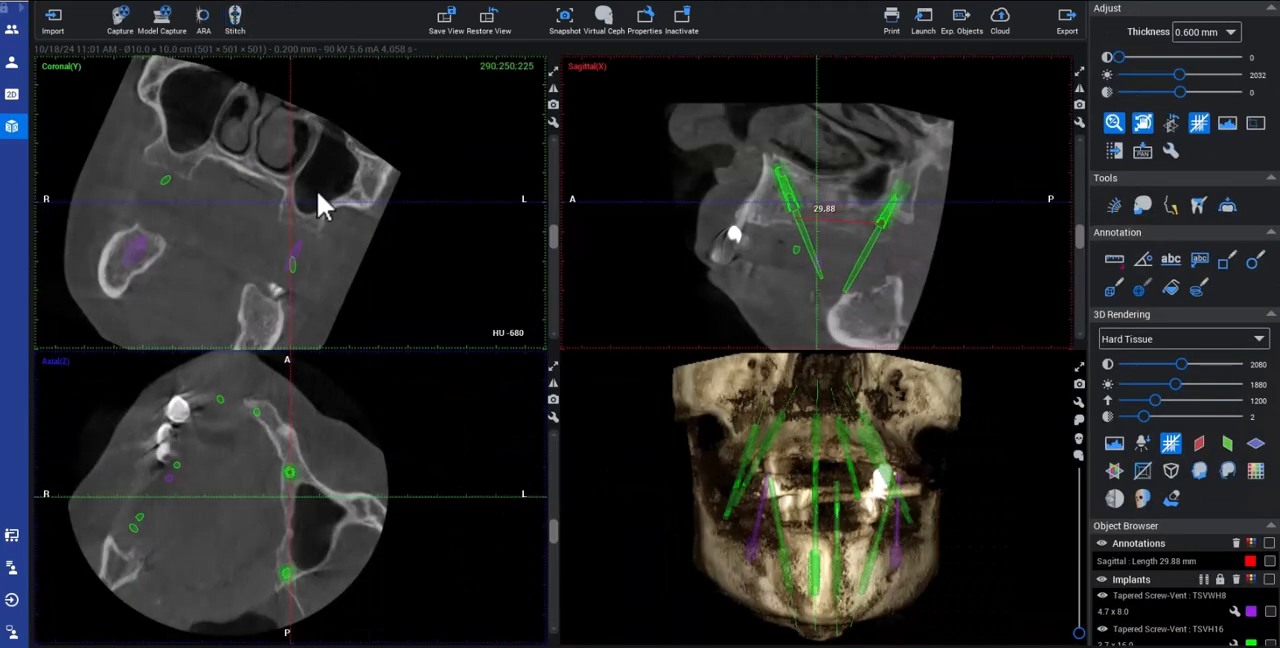
pyautogui.click(1168, 123)
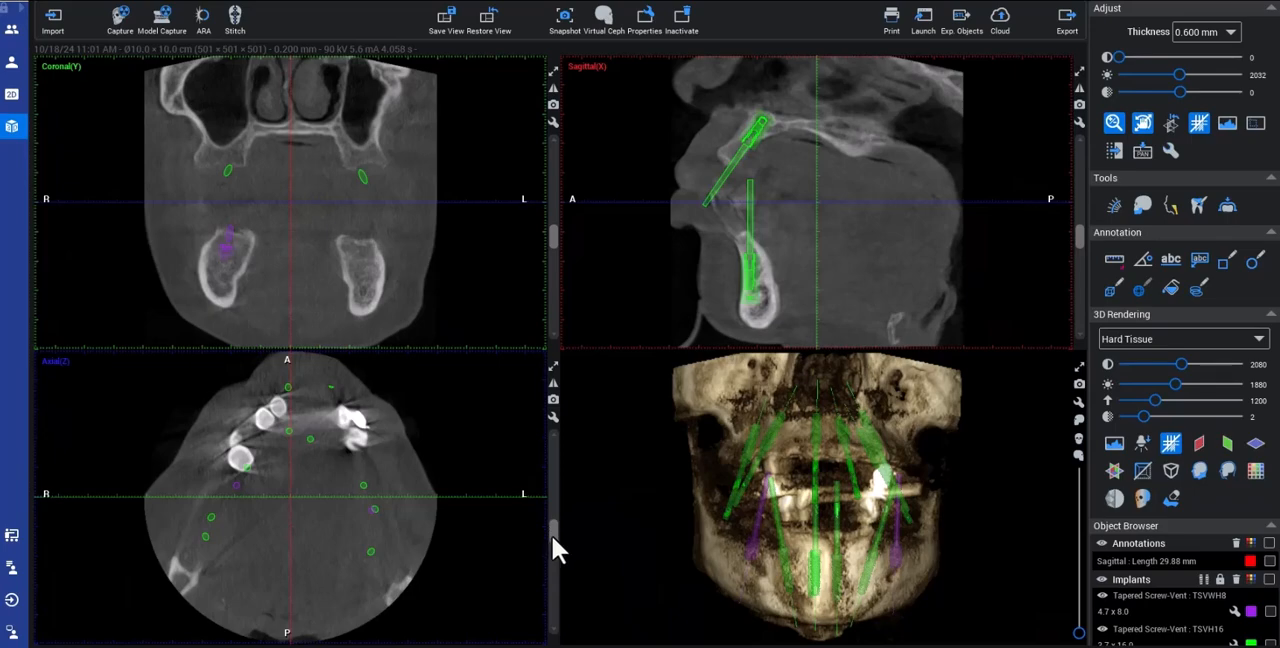
pyautogui.moveTo(553, 531); pyautogui.dragTo(561, 500)
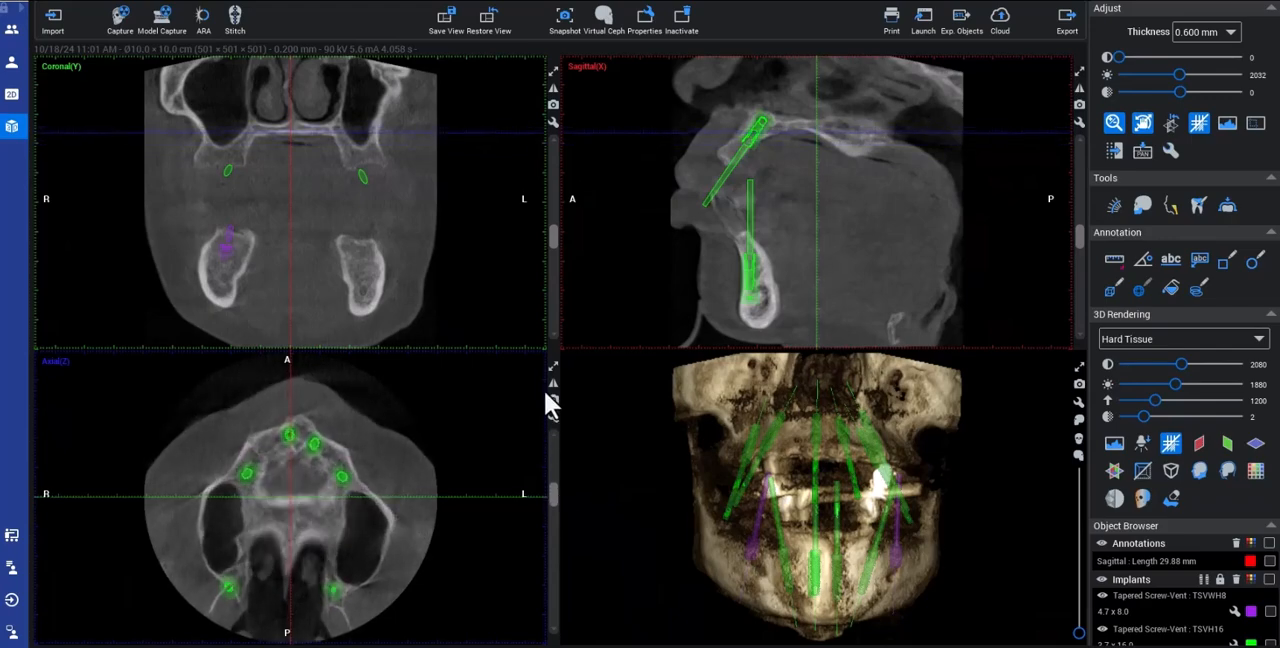
pyautogui.click(553, 366)
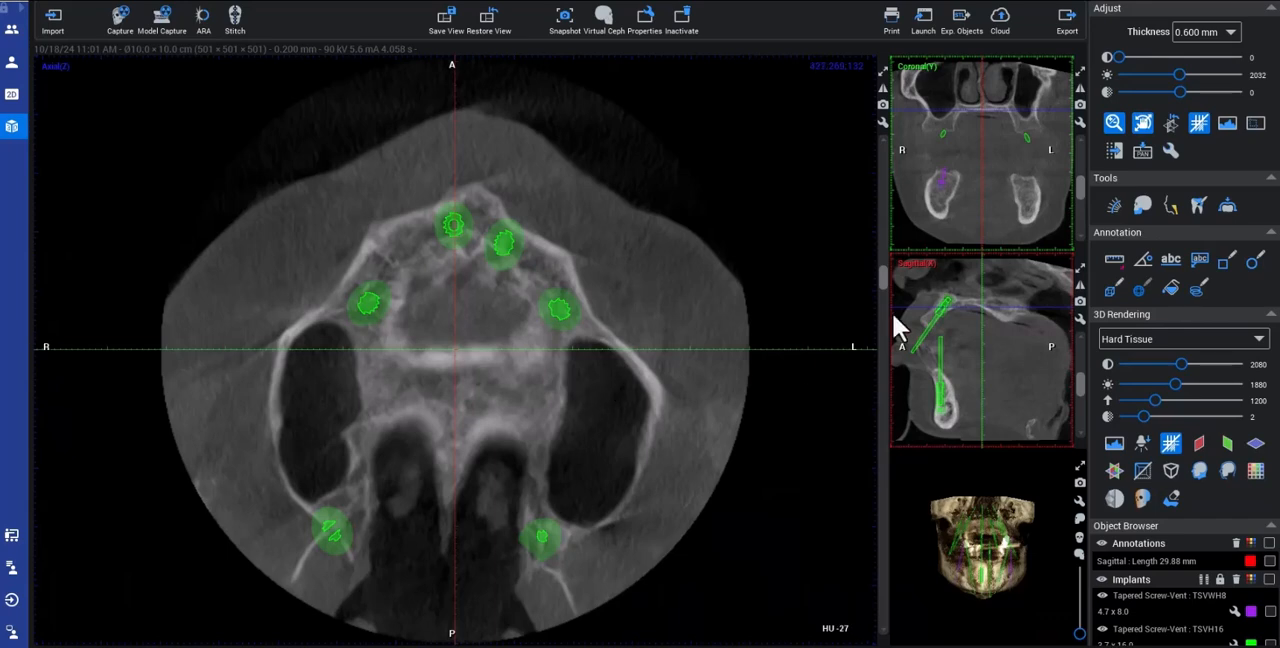
pyautogui.moveTo(884, 284); pyautogui.dragTo(903, 352)
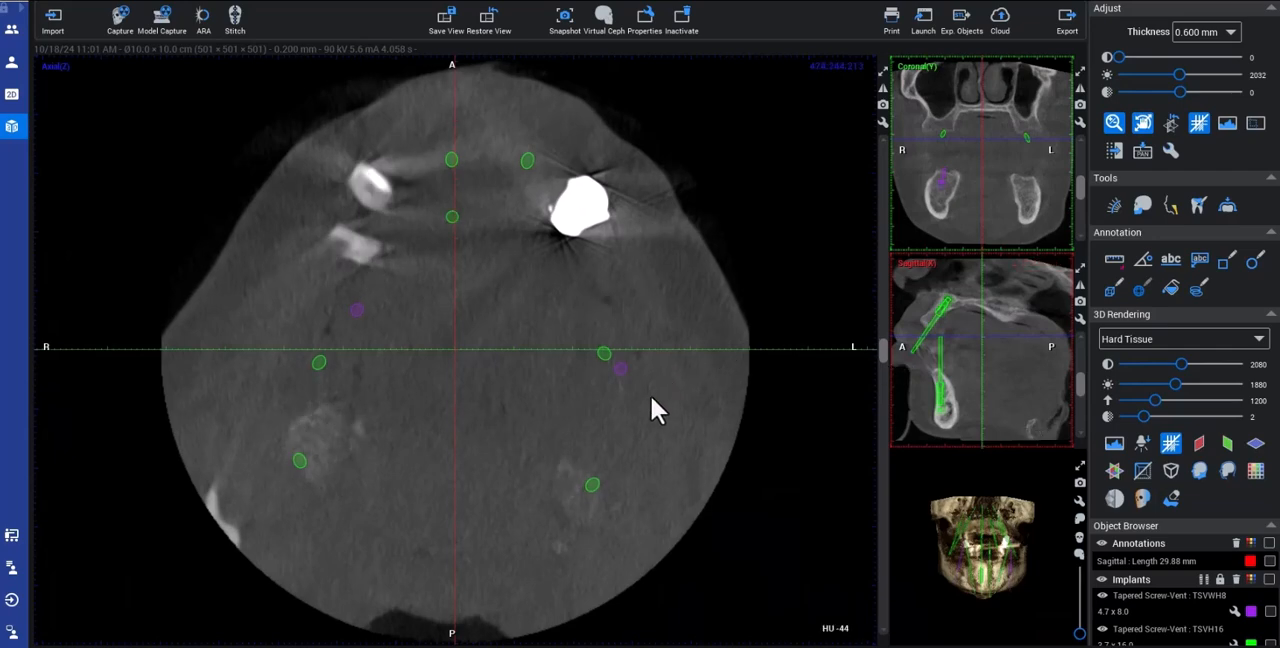
pyautogui.moveTo(597, 314); pyautogui.dragTo(625, 269)
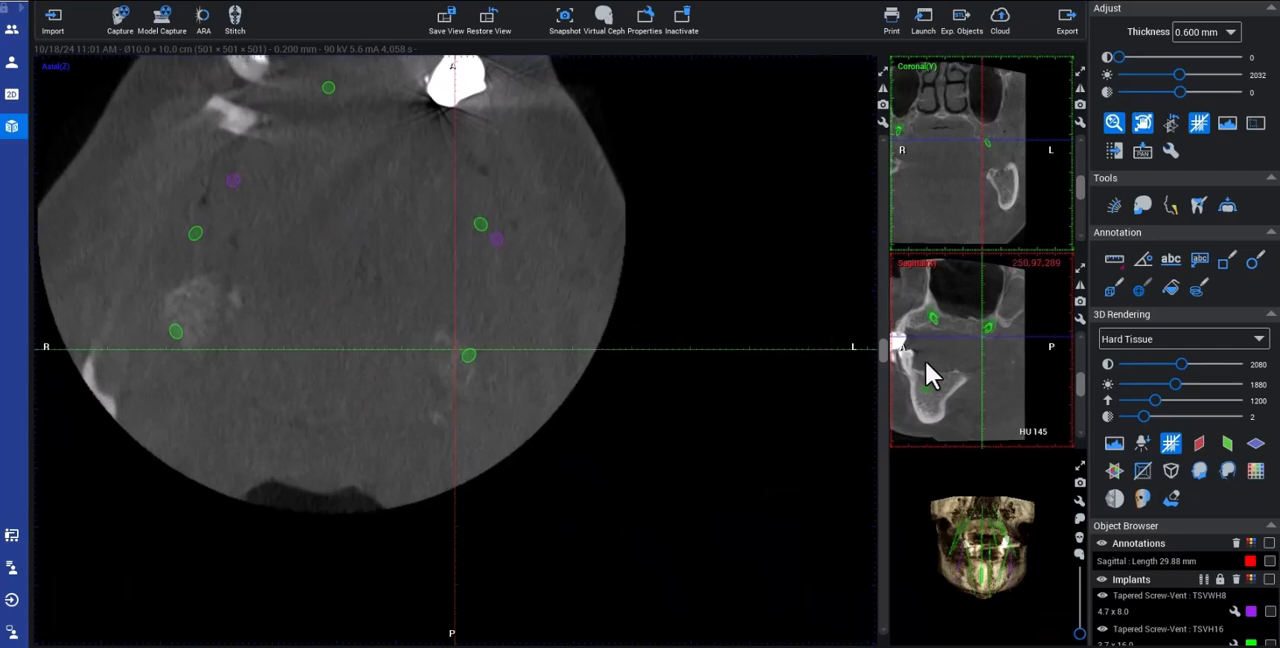
pyautogui.moveTo(927, 370); pyautogui.dragTo(982, 381)
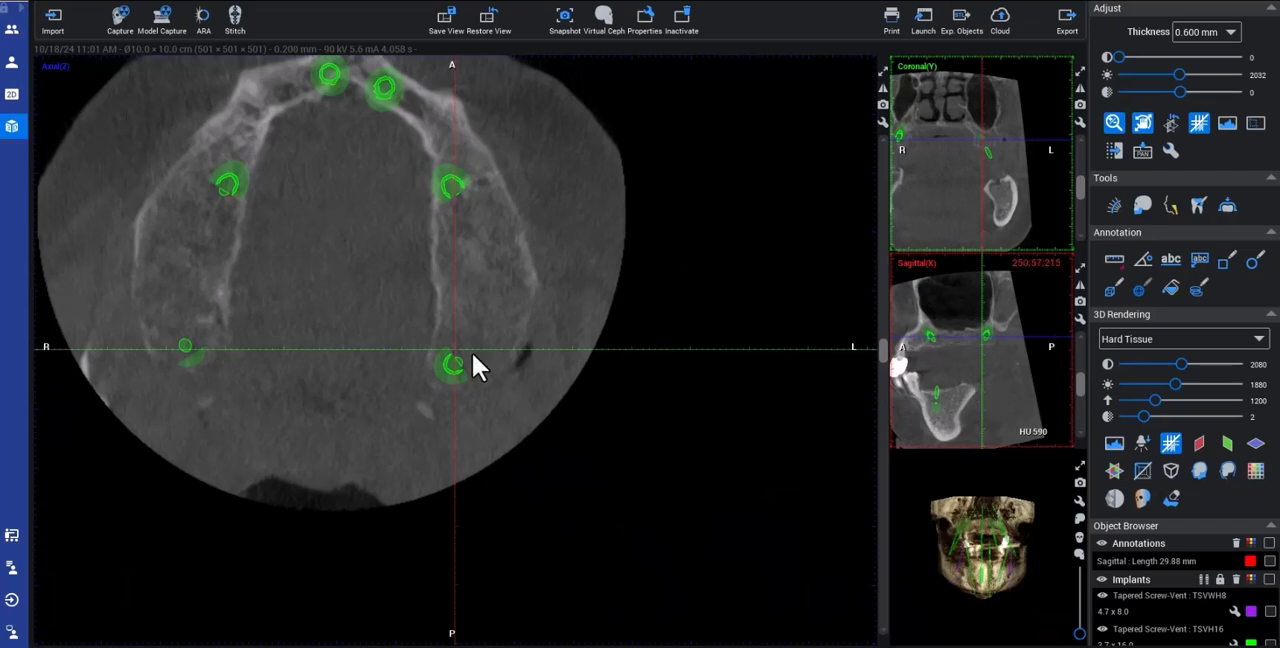
pyautogui.moveTo(885, 357); pyautogui.dragTo(883, 370)
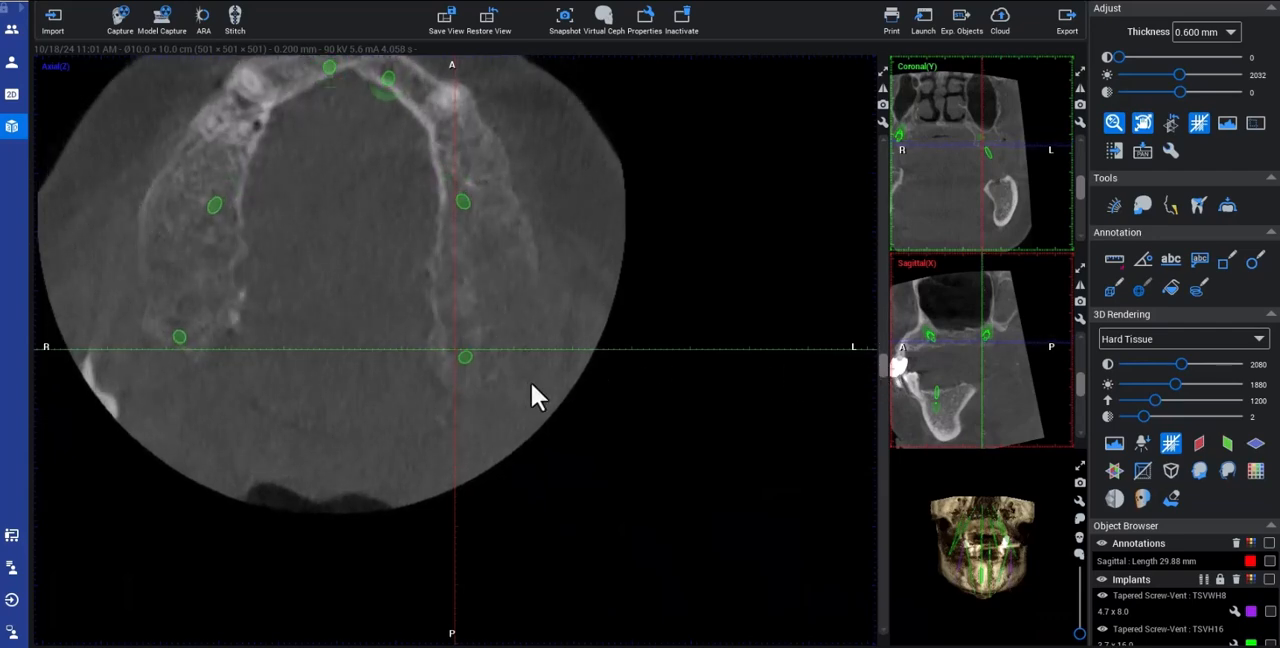
pyautogui.moveTo(513, 339); pyautogui.dragTo(494, 289)
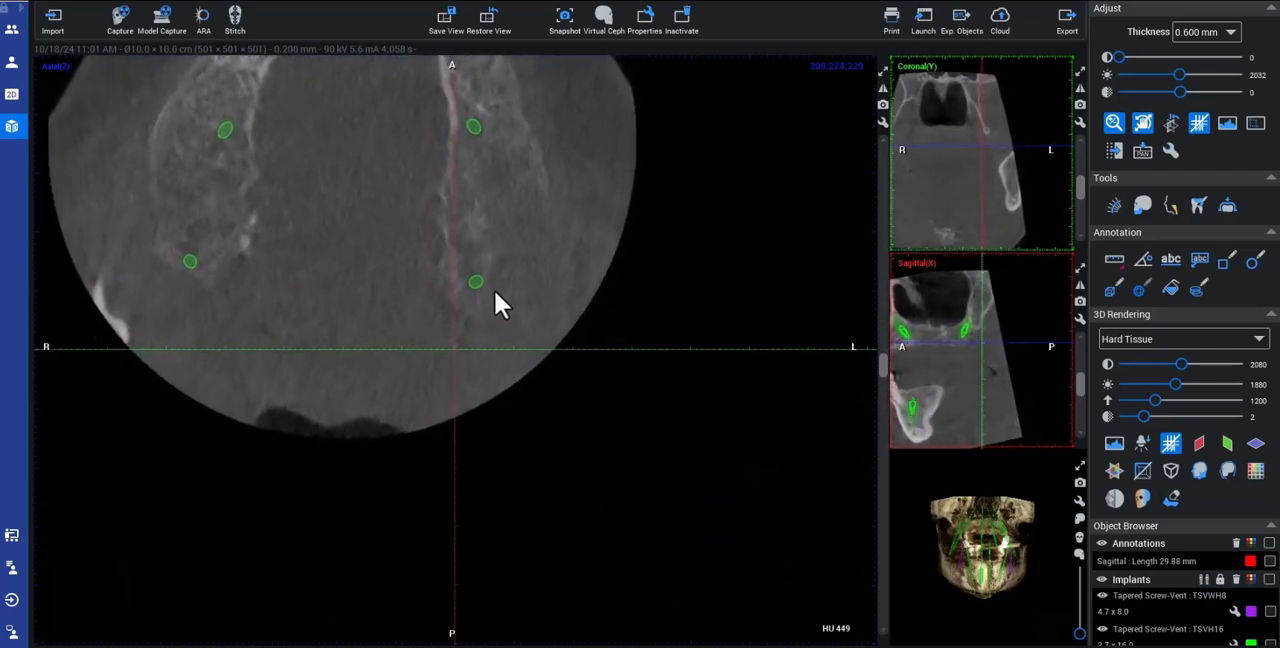
pyautogui.moveTo(882, 365); pyautogui.dragTo(880, 317)
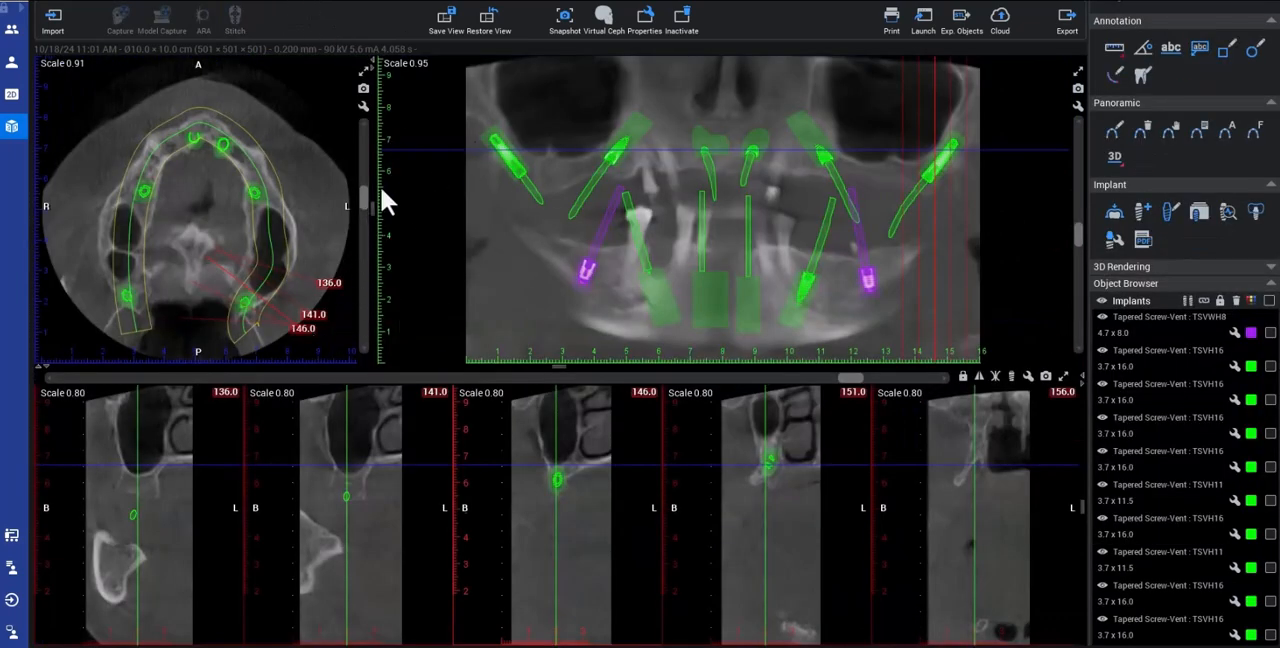
# Step: Fine-tune the apex of the left posterior implant in the panoramic layout's axial slice and check it in the multiplanar view
pyautogui.moveTo(365, 196); pyautogui.dragTo(366, 188)
pyautogui.click(244, 310)
pyautogui.moveTo(242, 314); pyautogui.dragTo(246, 312)
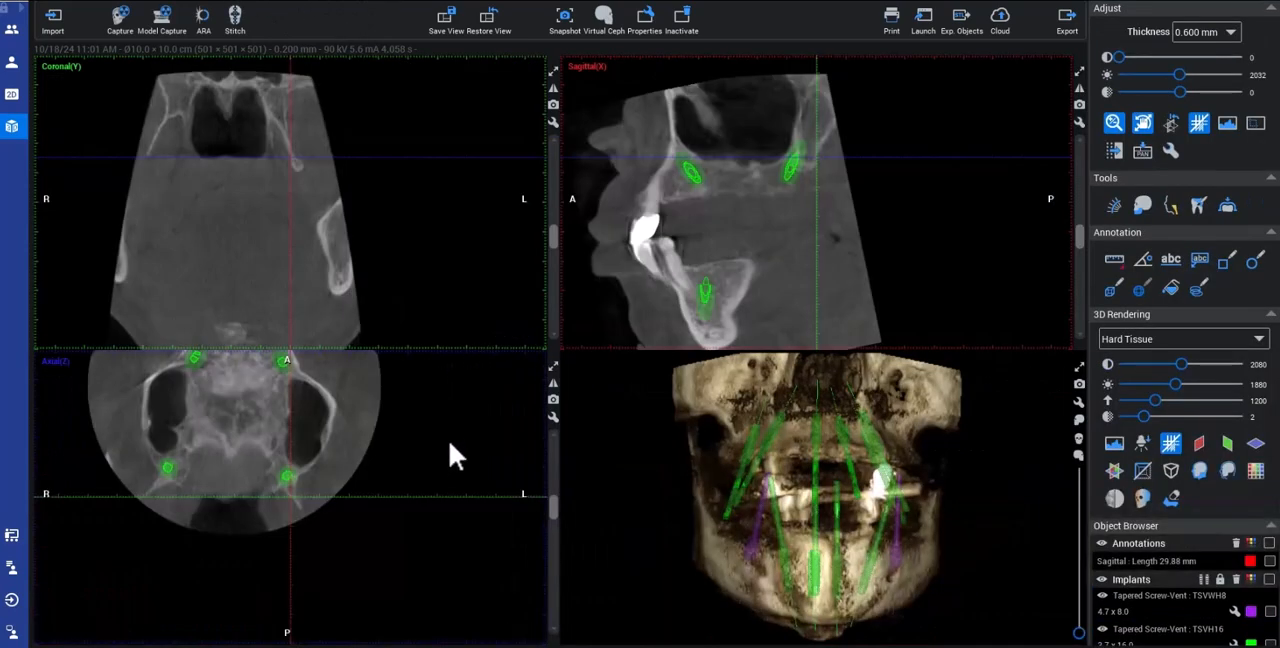
pyautogui.moveTo(556, 509)
pyautogui.mouseDown()
pyautogui.moveTo(563, 518)
pyautogui.moveTo(568, 497)
pyautogui.mouseUp()
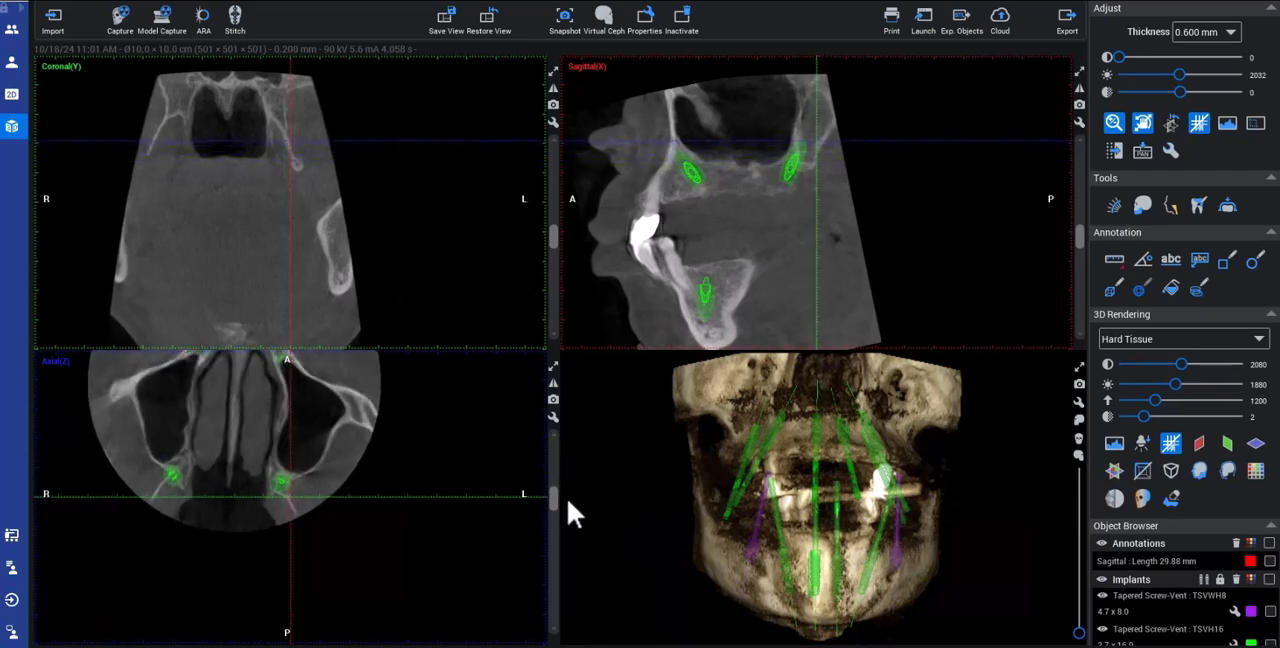
# Step: Show the right posterior implant in the 8.6 cross-section and shift its apex slightly medially and further back
pyautogui.click(326, 0)
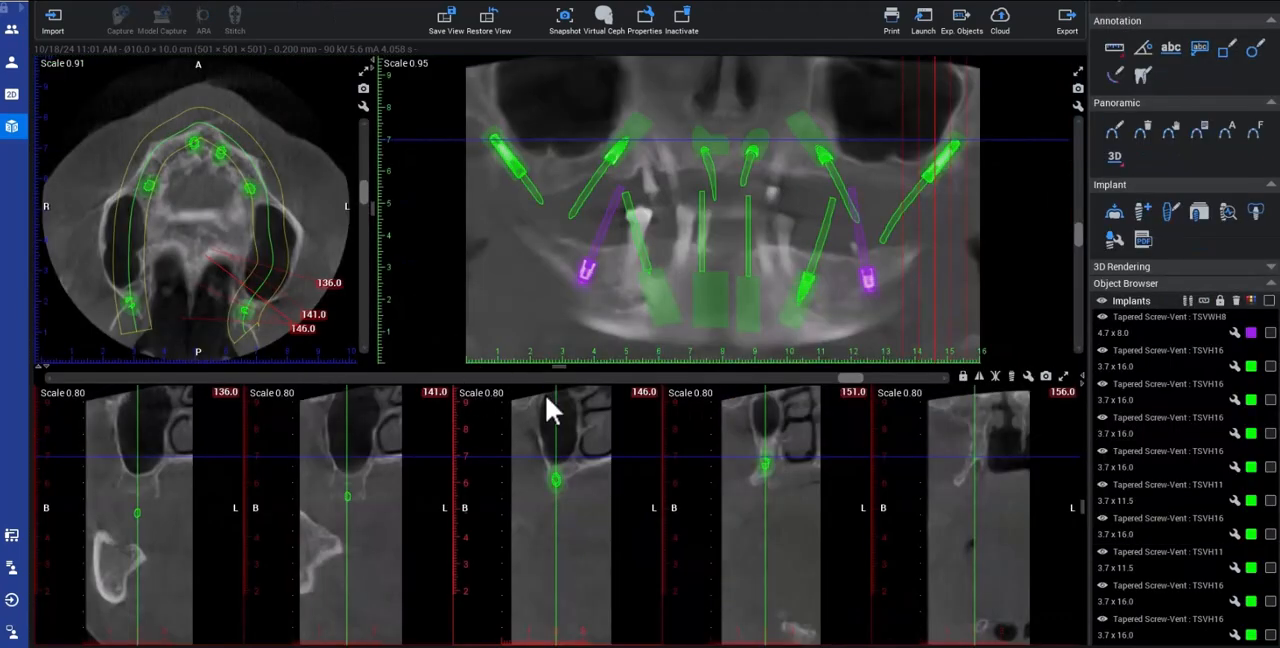
pyautogui.moveTo(817, 375); pyautogui.dragTo(108, 285)
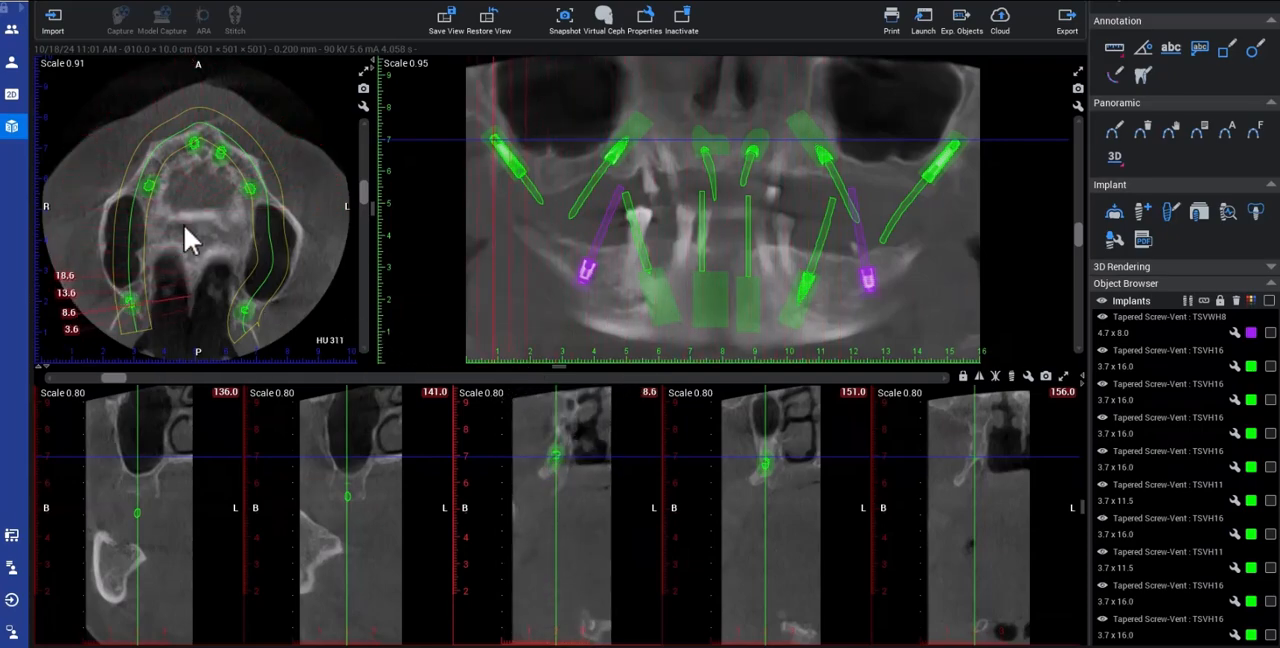
pyautogui.click(545, 206)
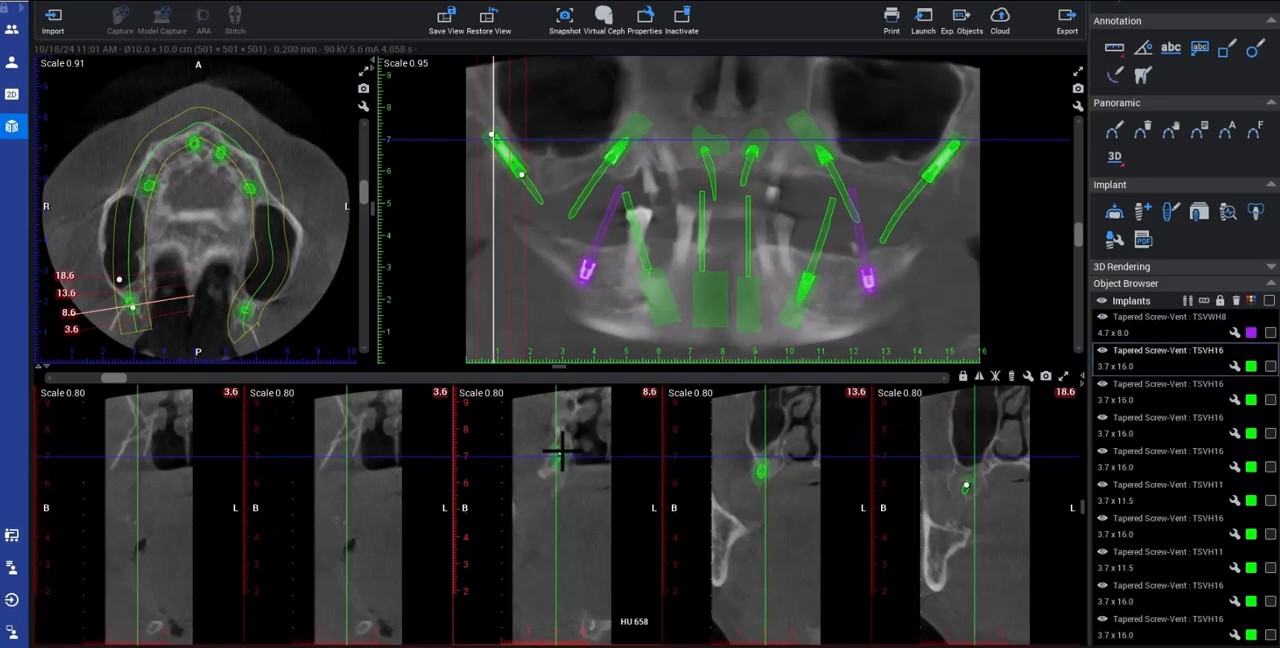
# Step: Examine the enlarged axial slices to check both posterior implants in the bone from coronal end to apex
pyautogui.click(219, 2)
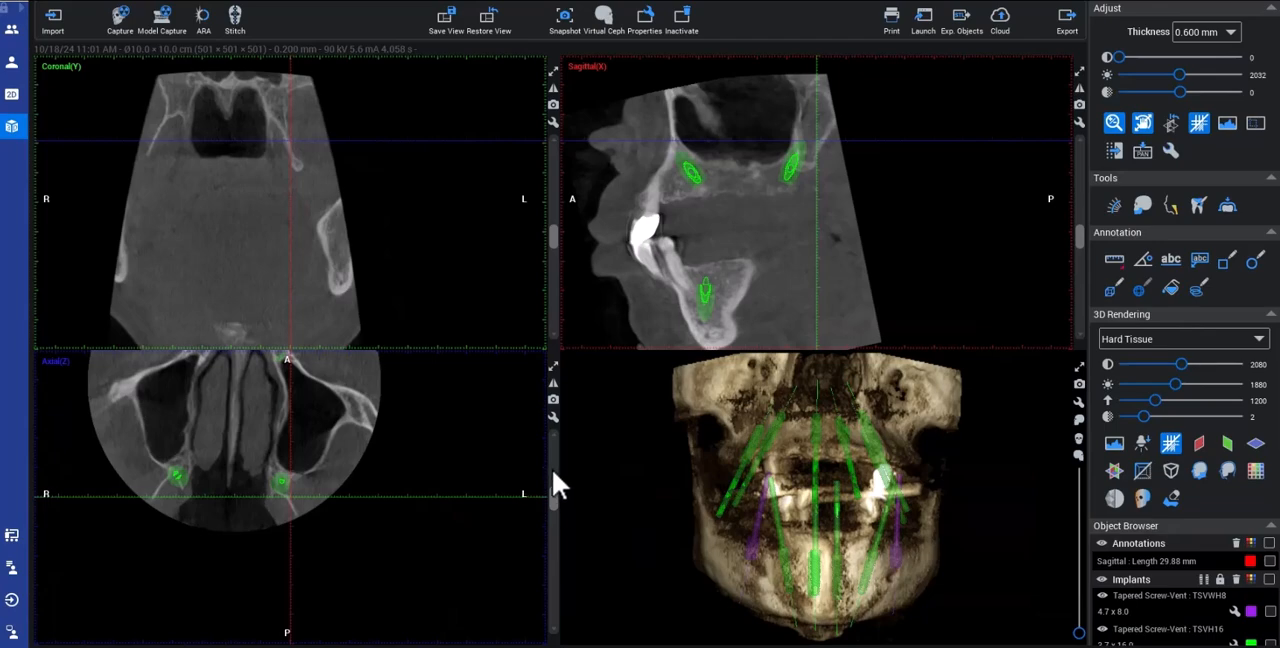
pyautogui.moveTo(554, 504); pyautogui.dragTo(556, 367)
pyautogui.click(555, 367)
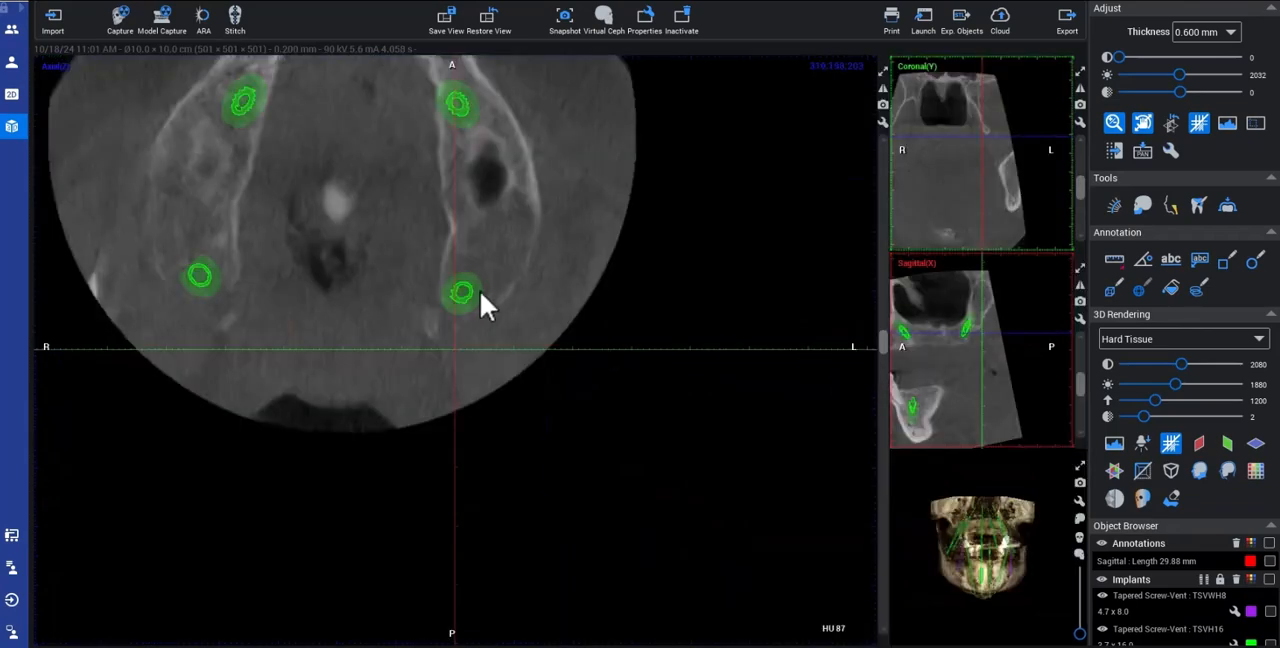
pyautogui.moveTo(490, 302); pyautogui.dragTo(631, 368)
pyautogui.moveTo(993, 200); pyautogui.dragTo(1013, 216)
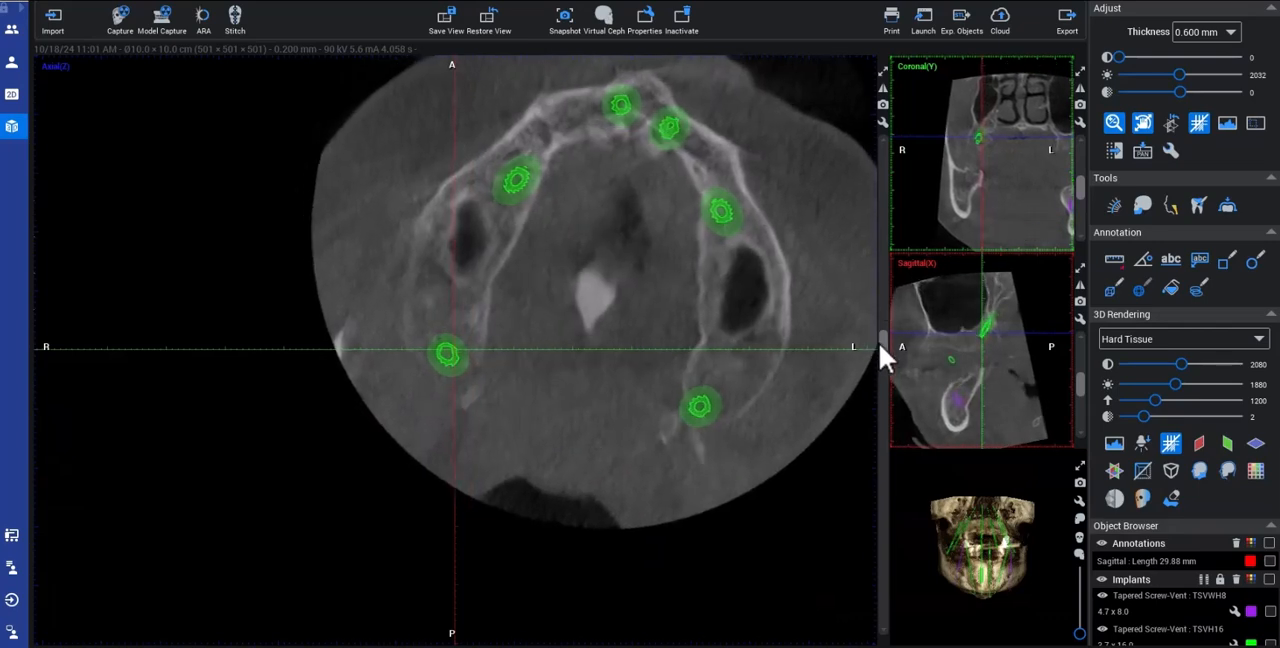
pyautogui.moveTo(883, 343); pyautogui.dragTo(889, 360)
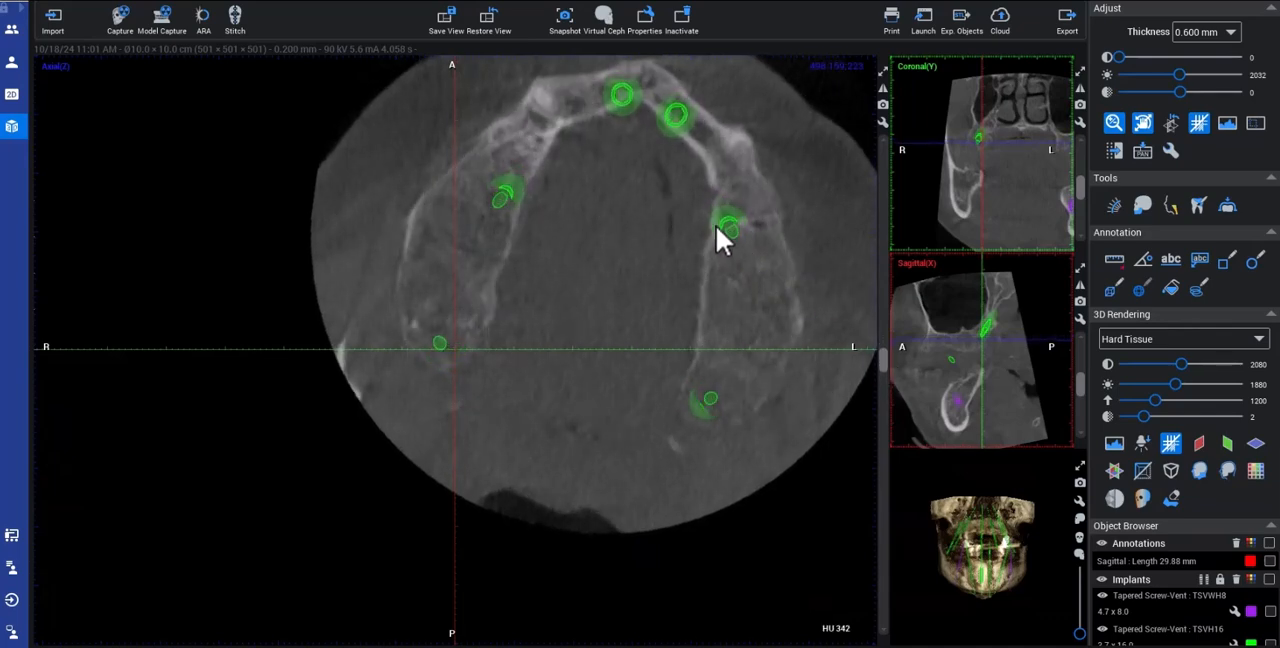
pyautogui.moveTo(716, 211); pyautogui.dragTo(656, 239)
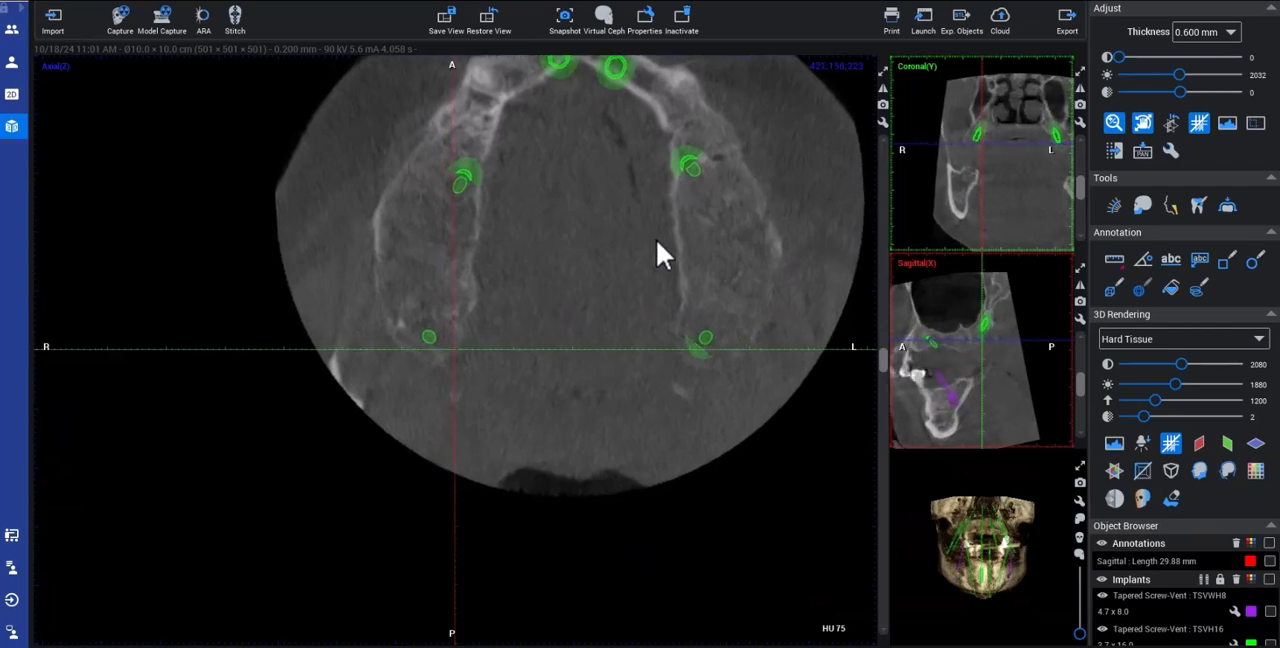
pyautogui.moveTo(886, 363); pyautogui.dragTo(886, 357)
pyautogui.moveTo(674, 379); pyautogui.dragTo(674, 349)
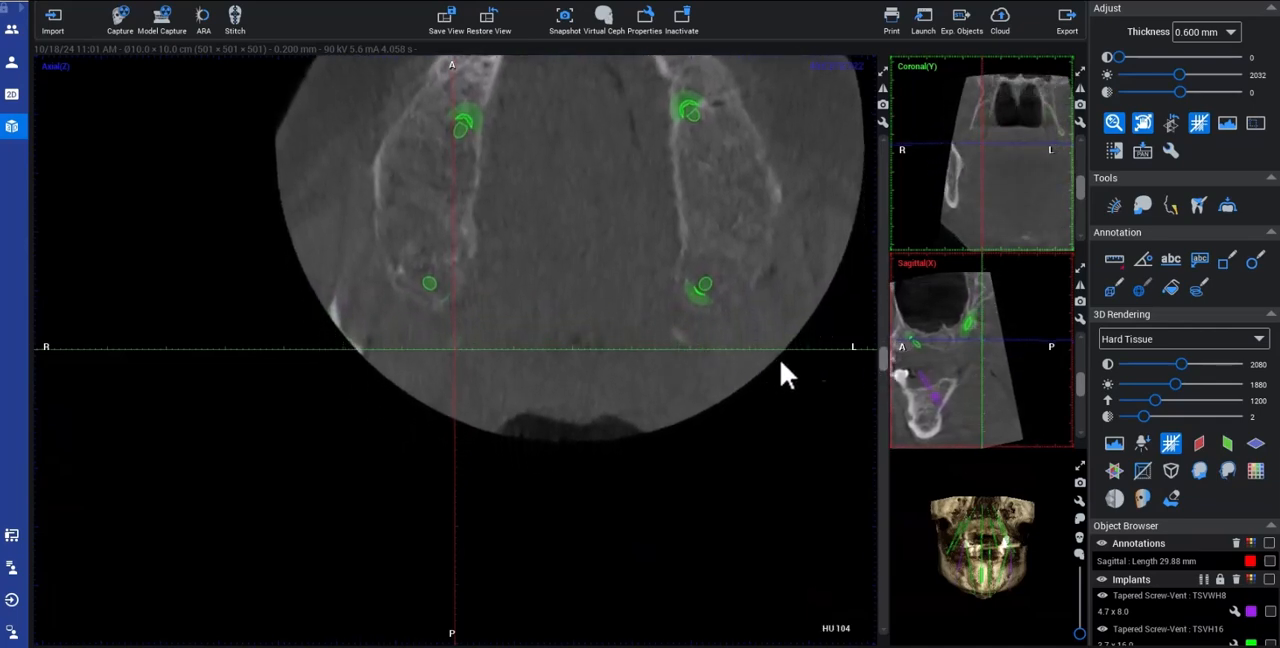
pyautogui.moveTo(882, 358); pyautogui.dragTo(887, 298)
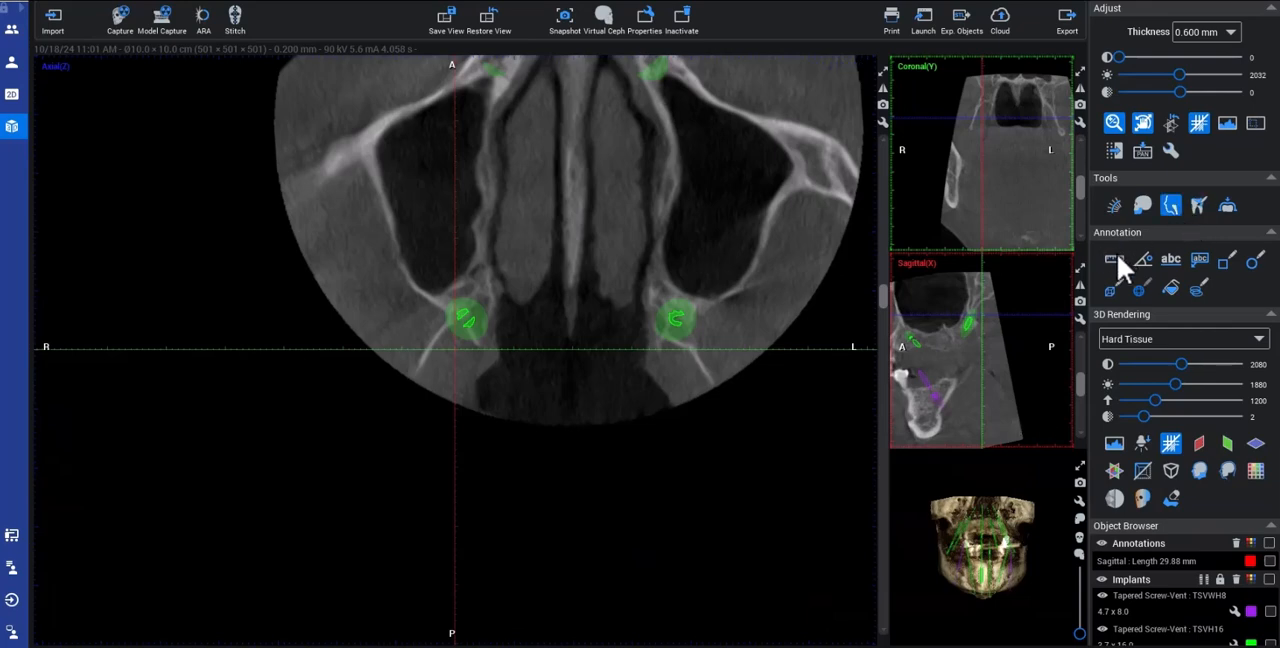
# Step: Measure the bone behind the apex of the right posterior implant in the axial slice
pyautogui.click(456, 348)
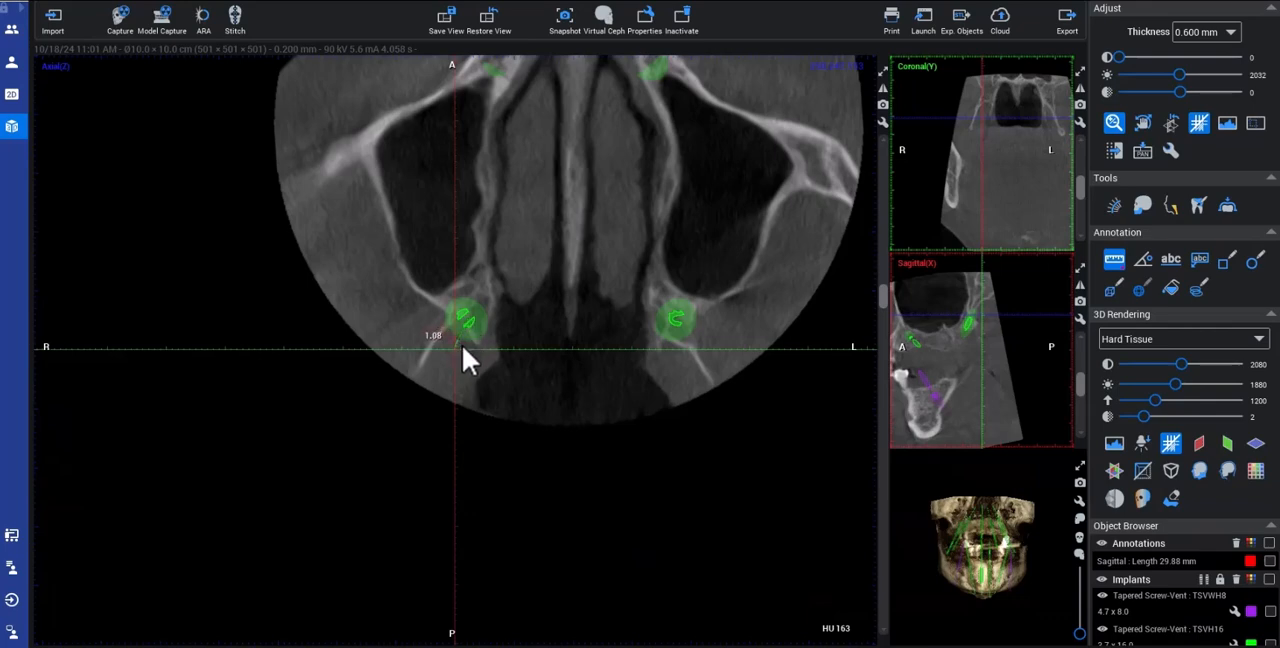
pyautogui.click(597, 302)
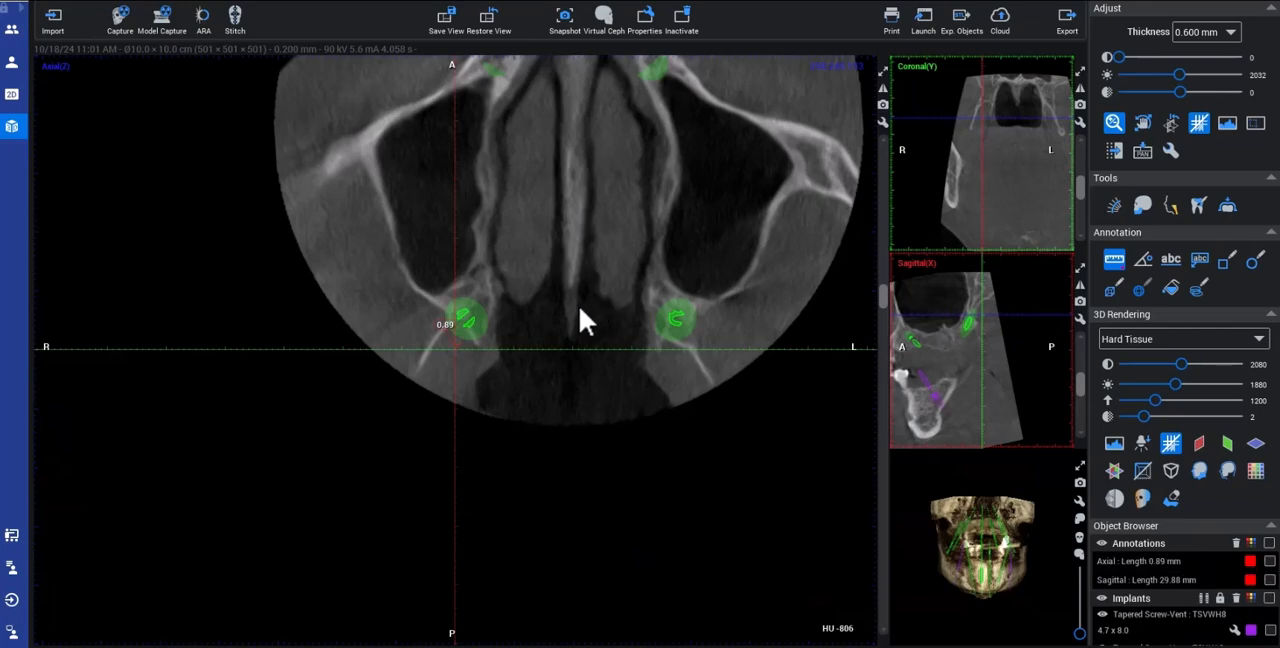
pyautogui.click(581, 306)
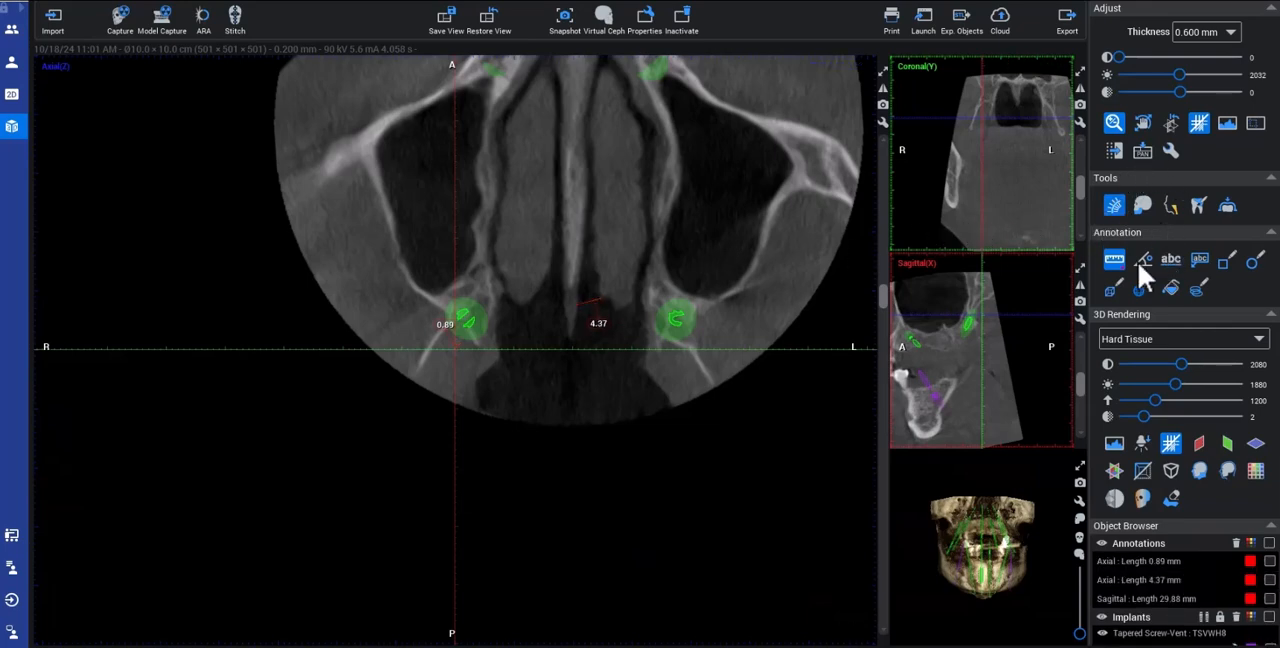
# Step: Delete all length annotations, including the earlier sagittal measurement
pyautogui.click(1269, 561)
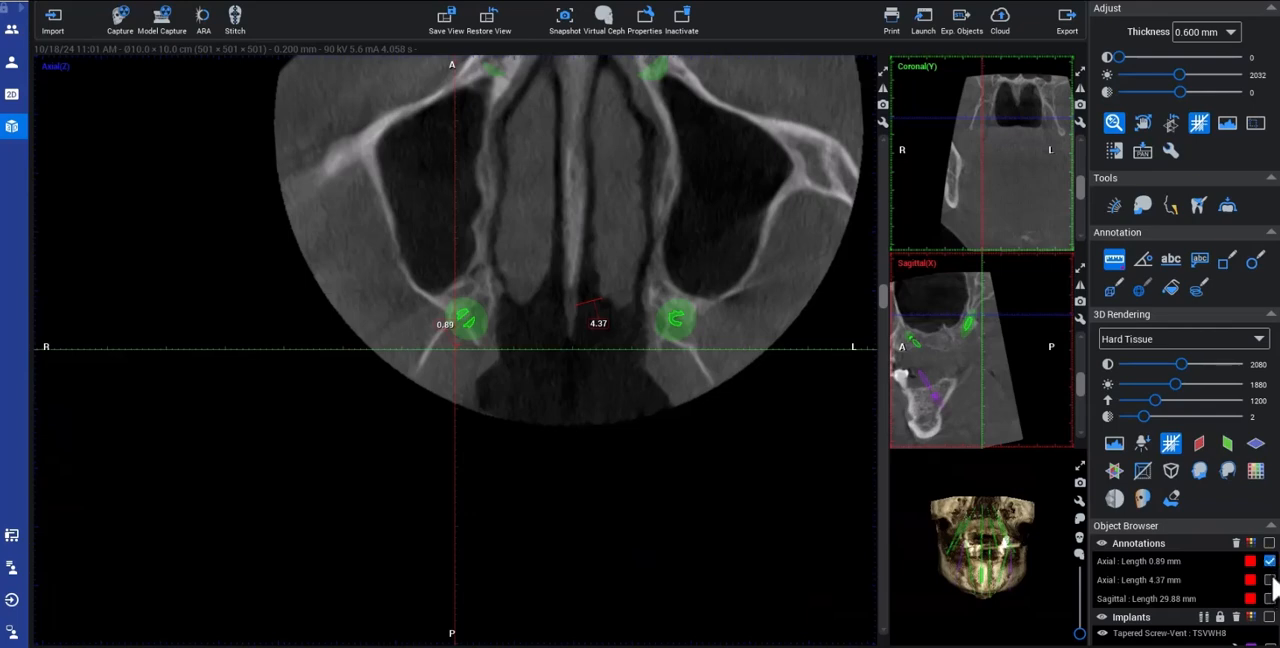
pyautogui.click(1269, 580)
pyautogui.click(1236, 543)
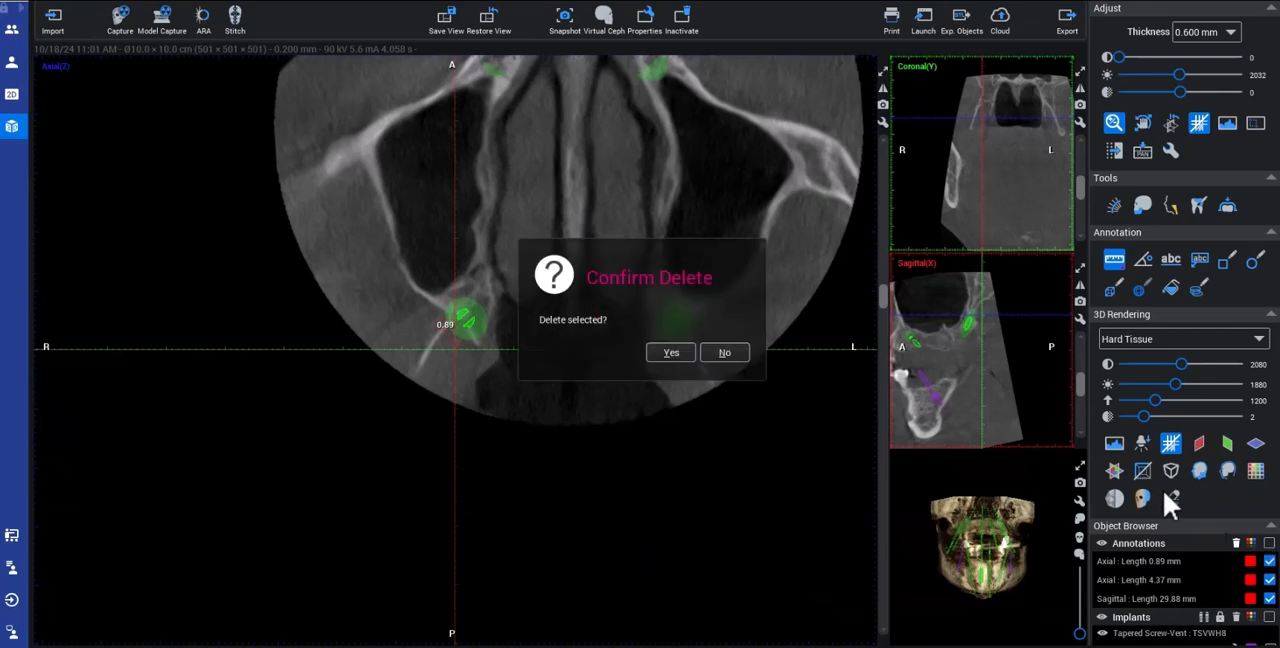
pyautogui.click(674, 352)
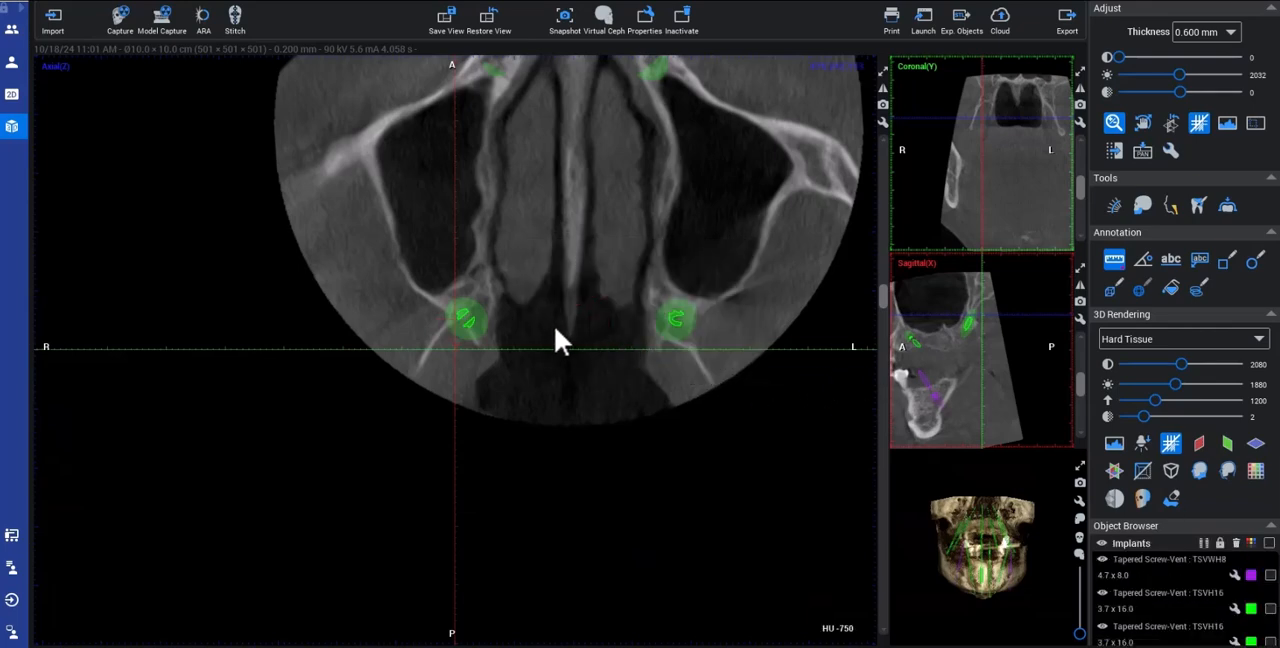
pyautogui.click(581, 324)
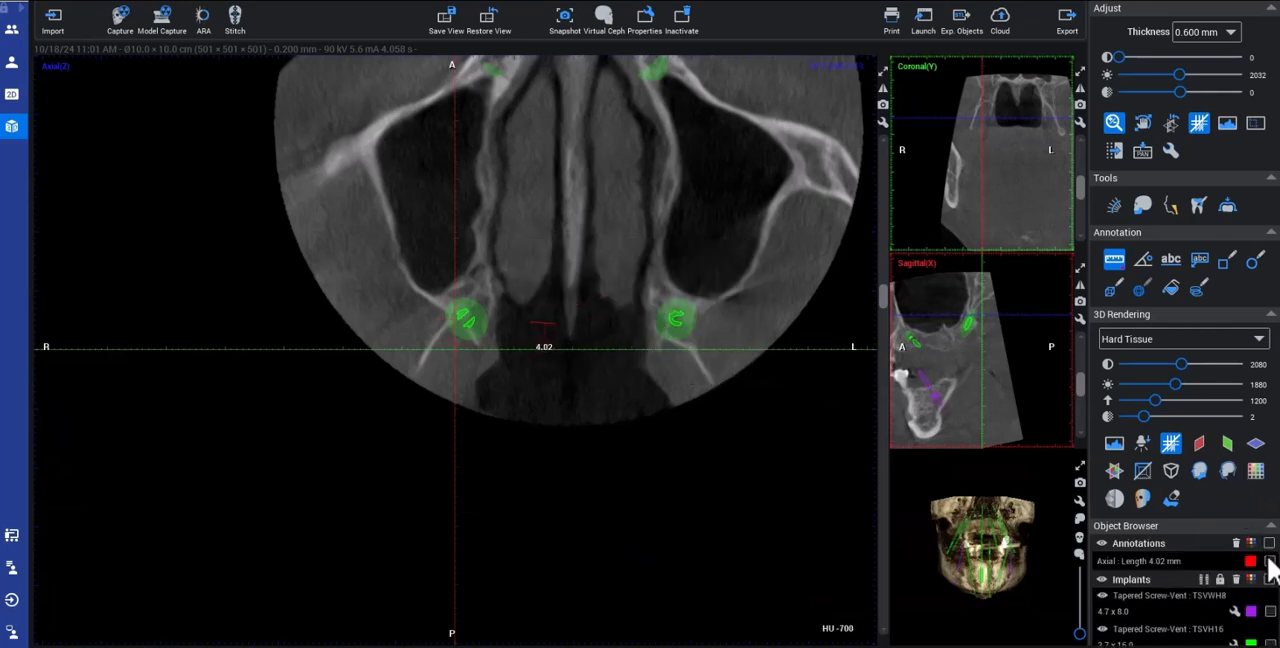
pyautogui.click(1269, 561)
pyautogui.press('Delete')
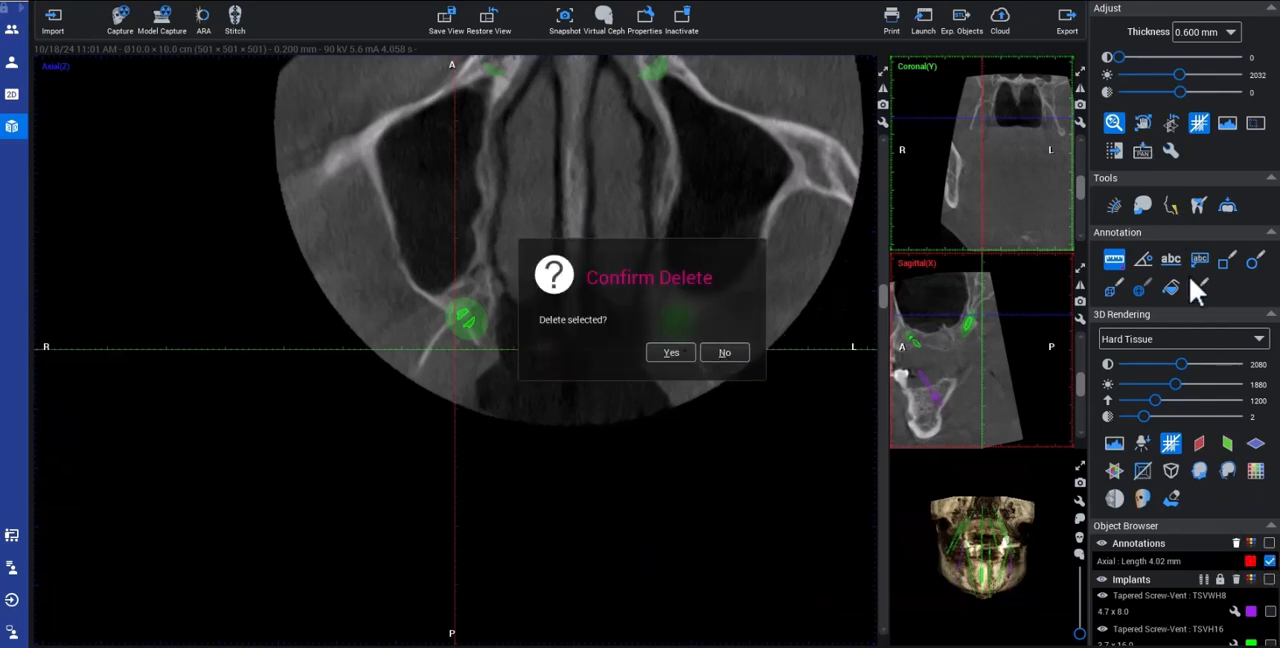
pyautogui.press('Return')
pyautogui.click(1113, 258)
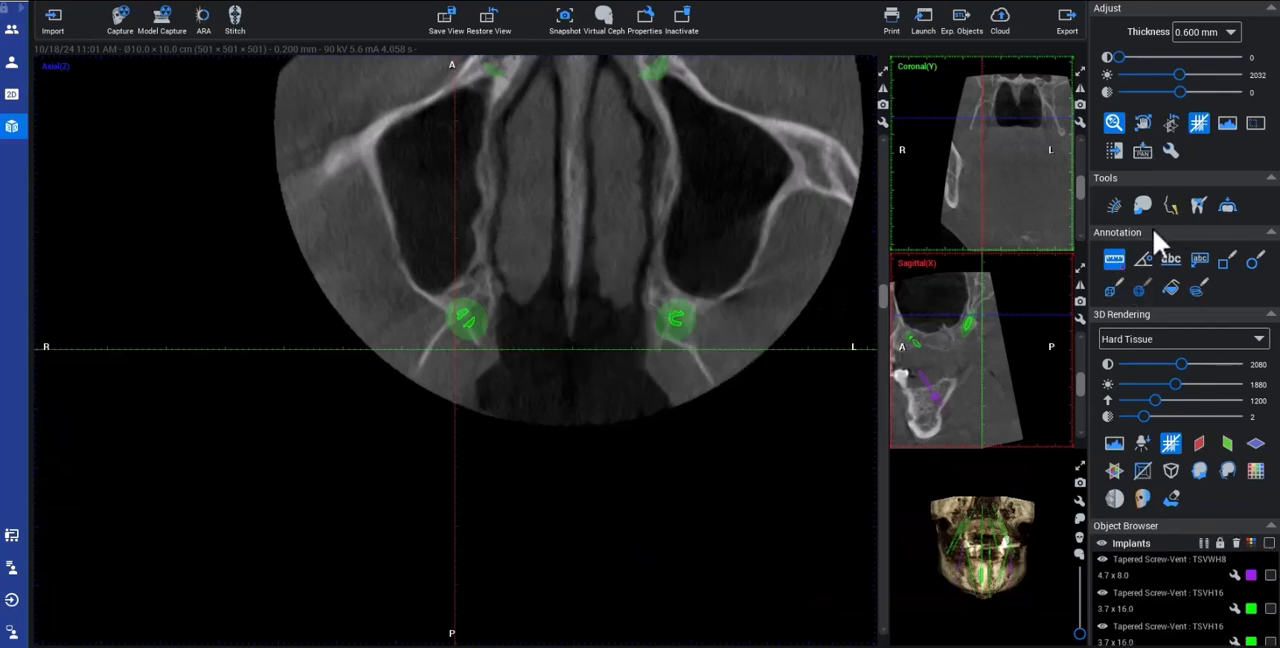
# Step: Shift the volume to line the crosshair up with the left posterior implant and examine the axial slices between its apex and coronal end
pyautogui.click(1143, 122)
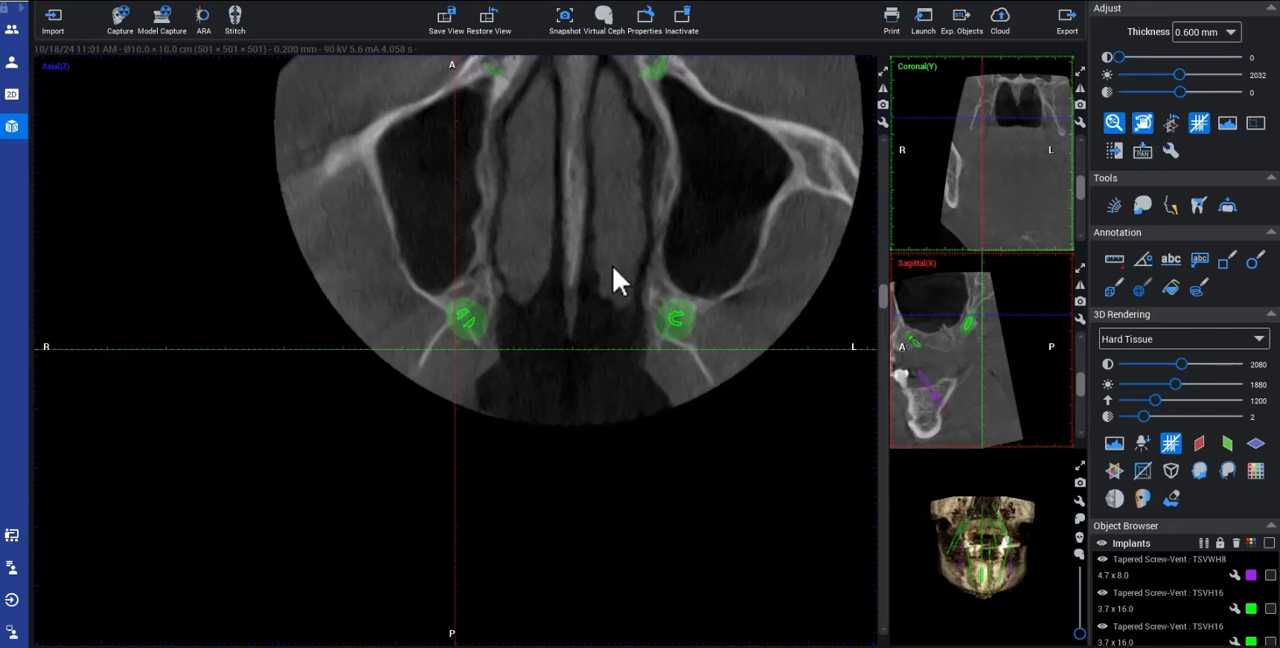
pyautogui.moveTo(594, 271); pyautogui.dragTo(492, 285)
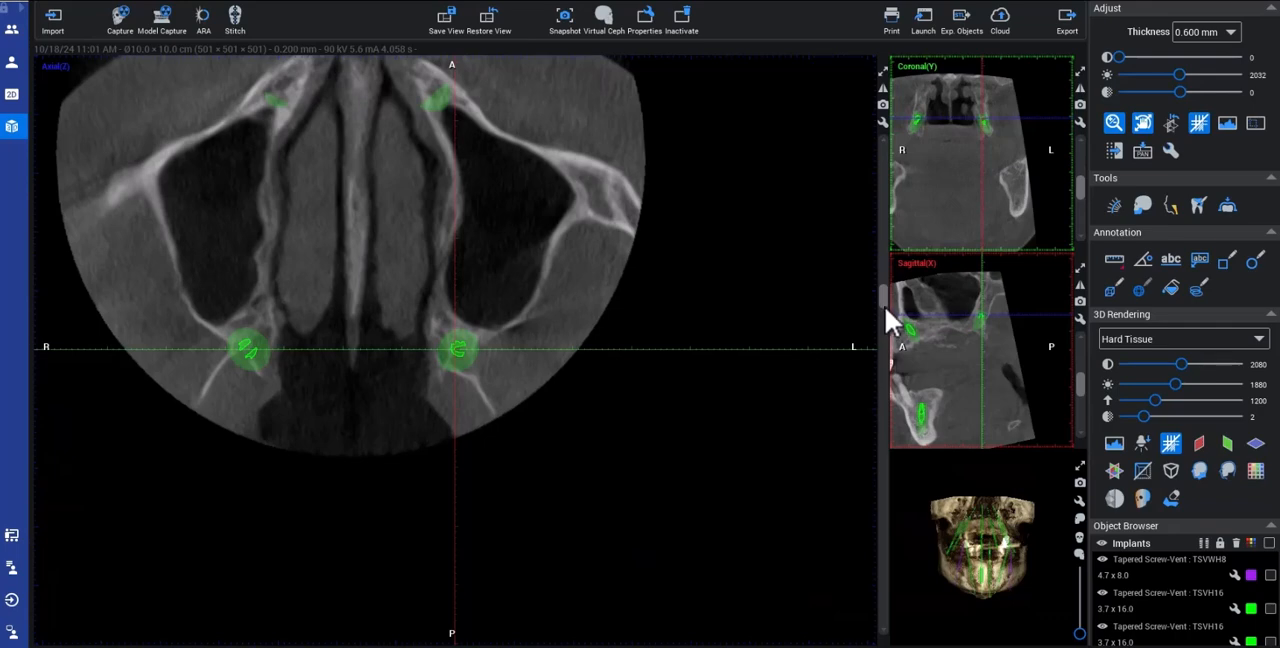
pyautogui.moveTo(887, 311); pyautogui.dragTo(907, 374)
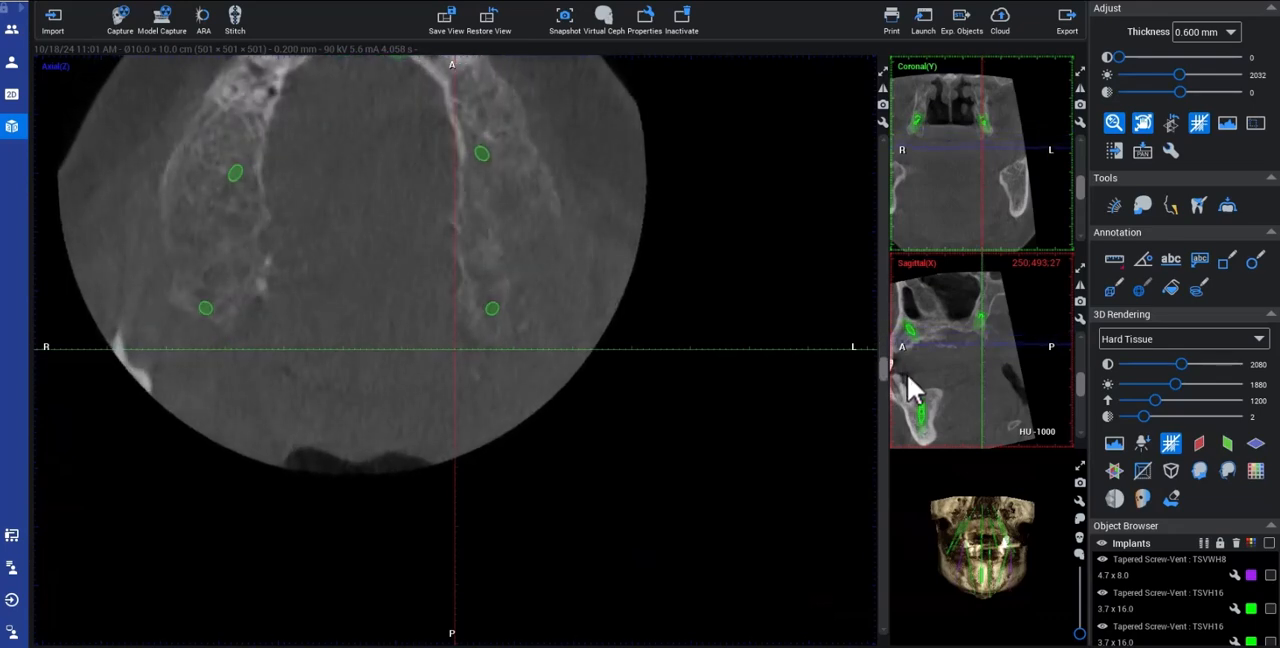
pyautogui.scroll(3, 596, 311)
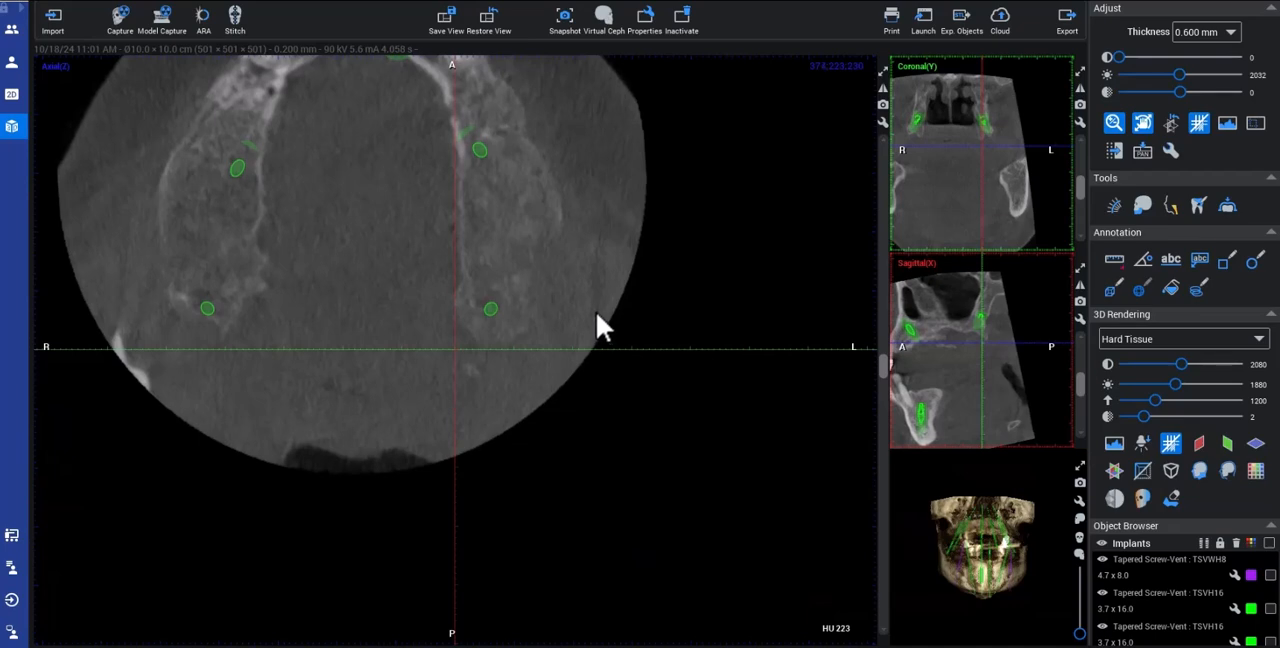
pyautogui.scroll(5, 590, 310)
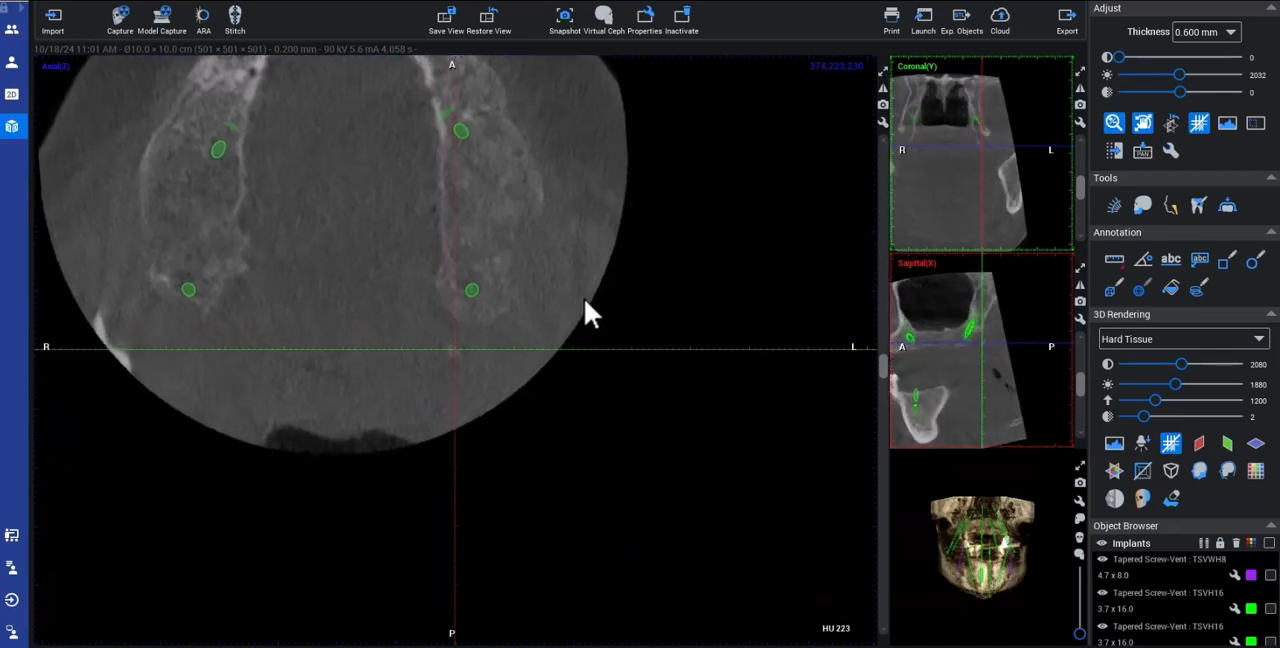
pyautogui.scroll(4, 590, 305)
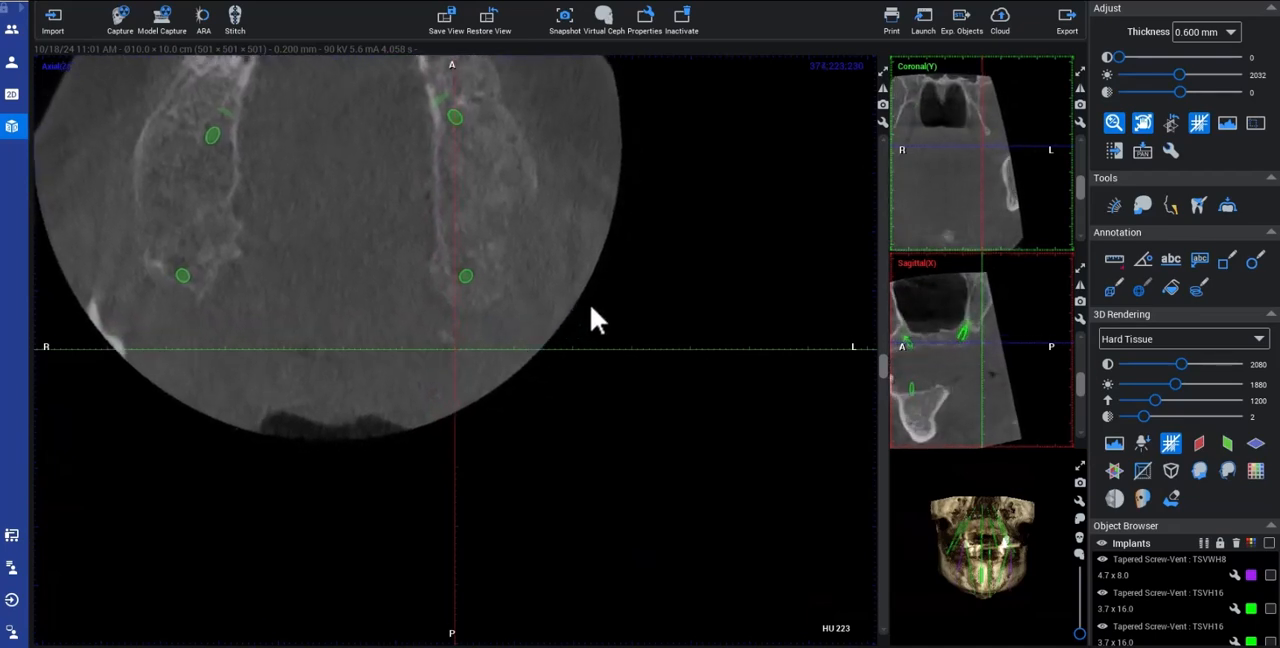
pyautogui.scroll(4, 592, 308)
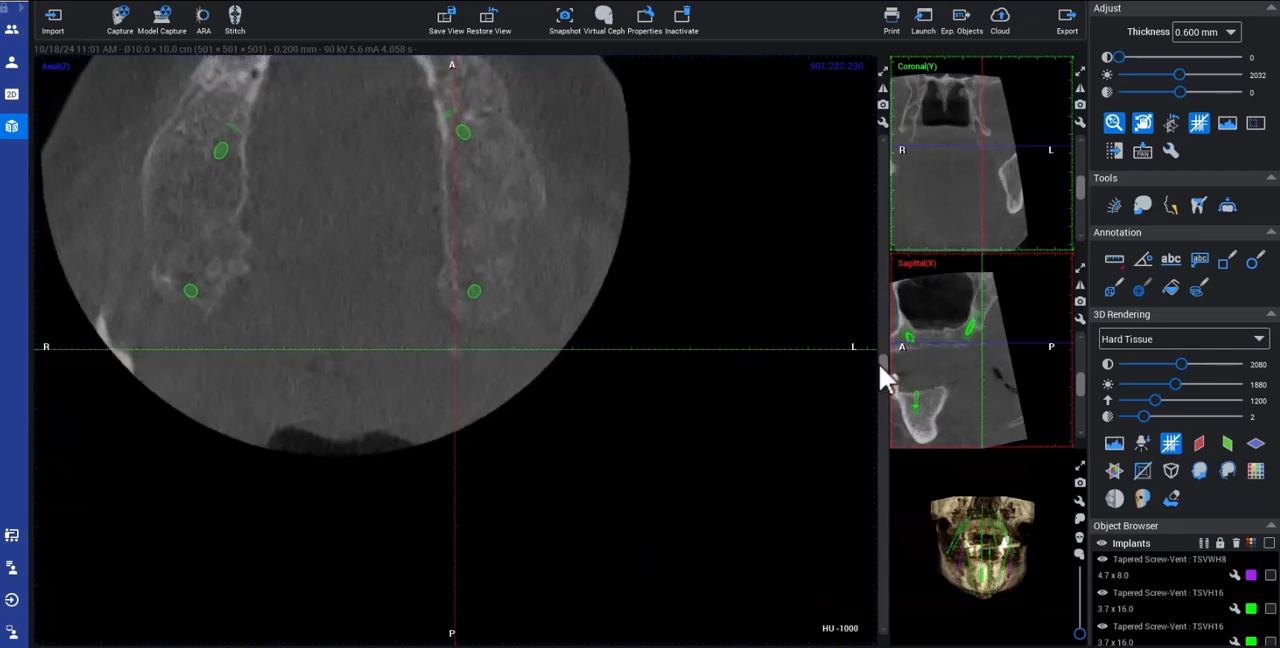
pyautogui.moveTo(887, 366); pyautogui.dragTo(889, 303)
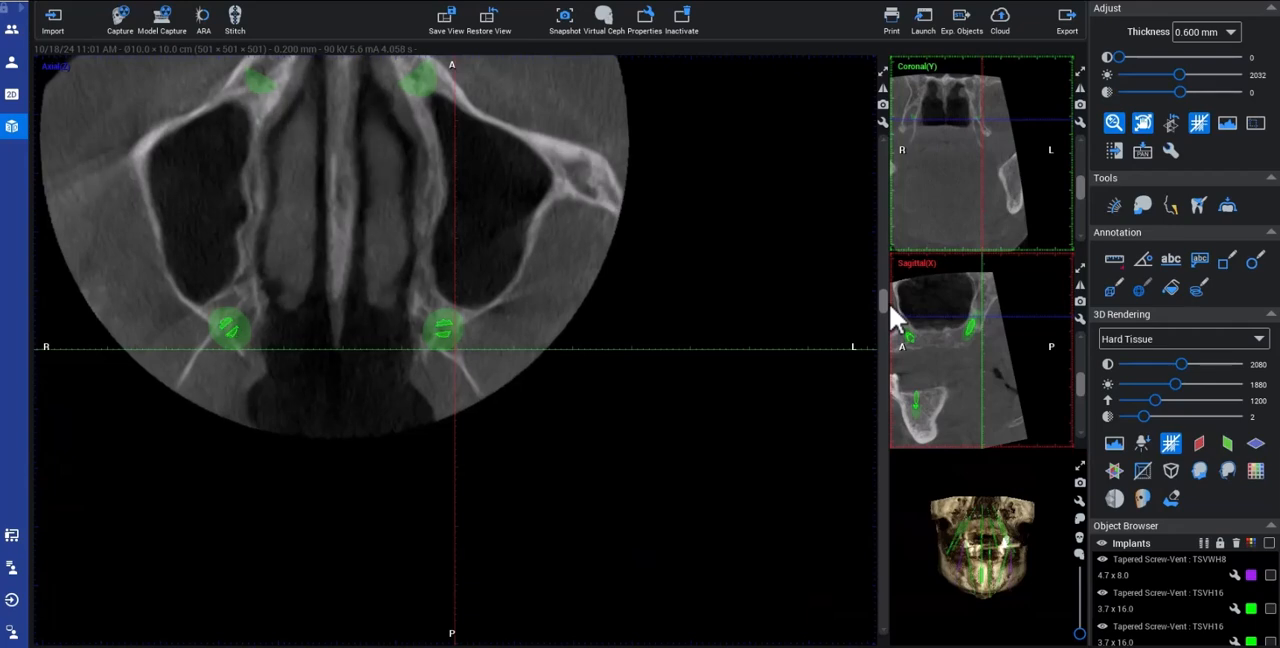
# Step: Measure a length at the left posterior implant's apex in the axial slice and one across the left mandible in the coronal slice
pyautogui.click(1113, 259)
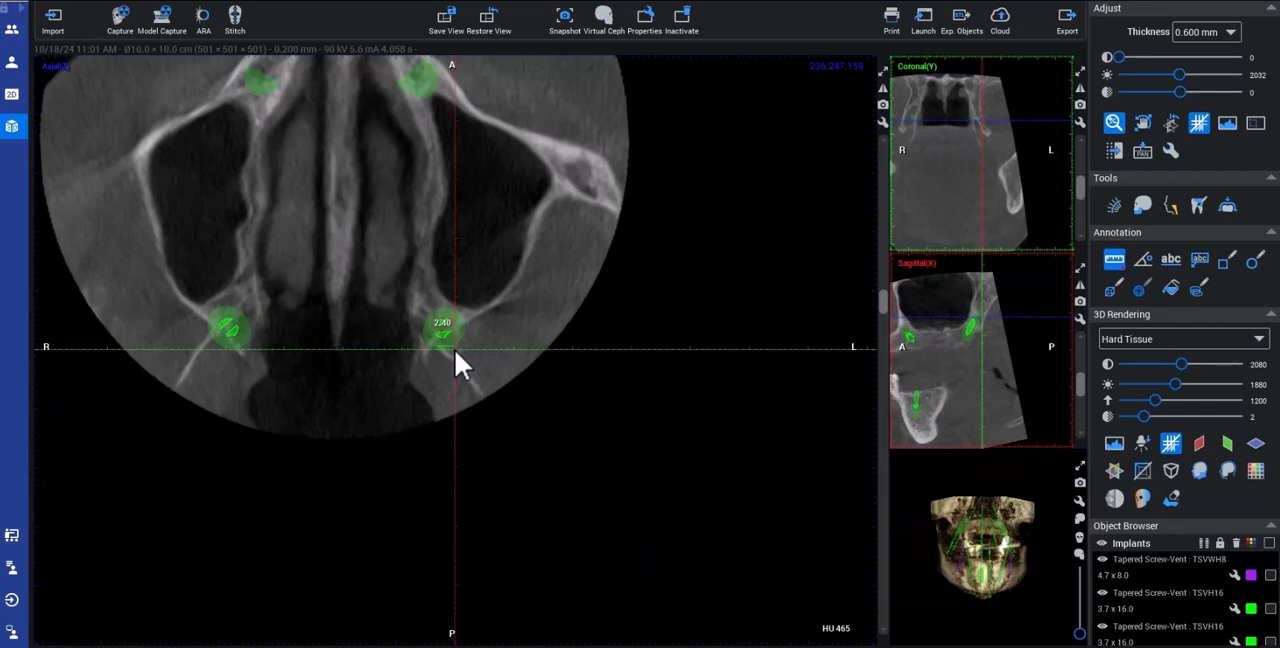
pyautogui.click(452, 334)
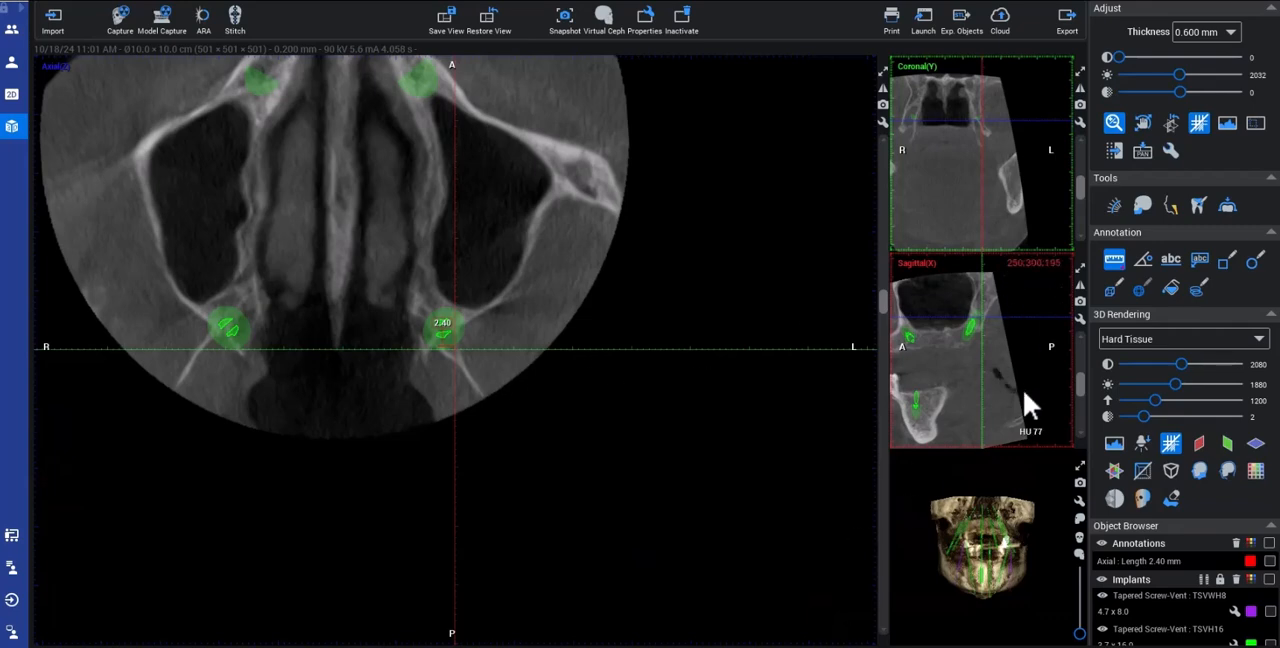
pyautogui.click(1021, 197)
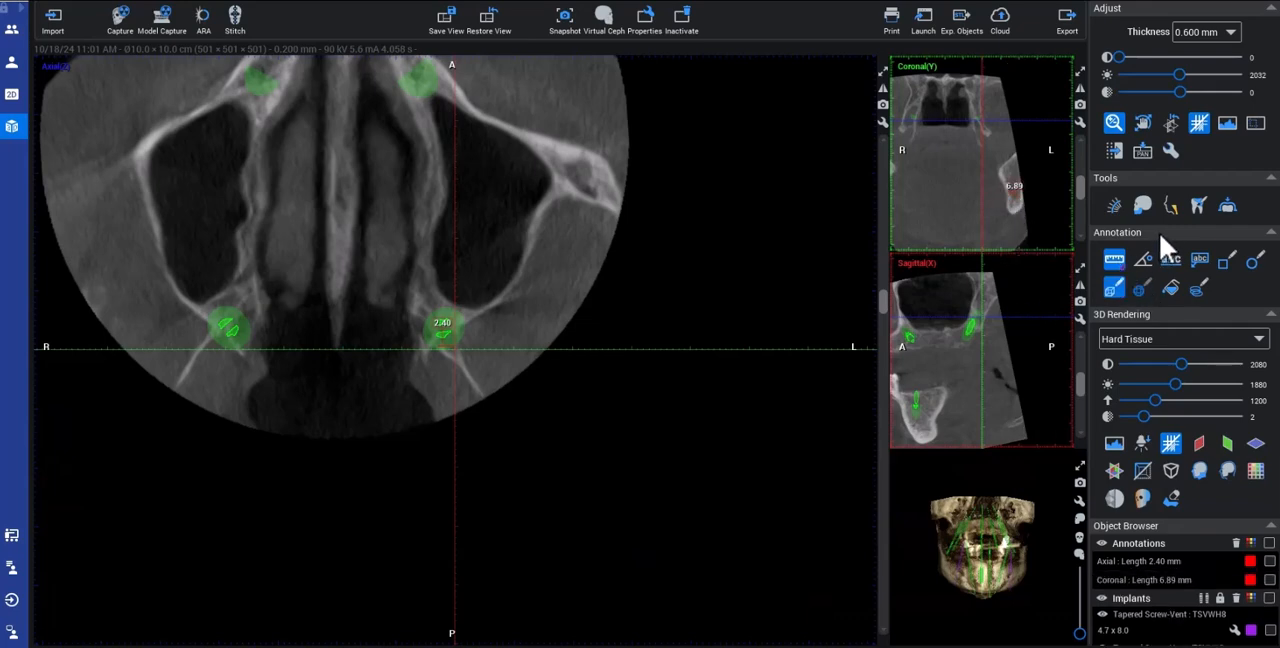
# Step: Shift the volume to bring the left posterior implant into the sagittal slice, measure a length beside it, and enlarge the axial view
pyautogui.click(1141, 124)
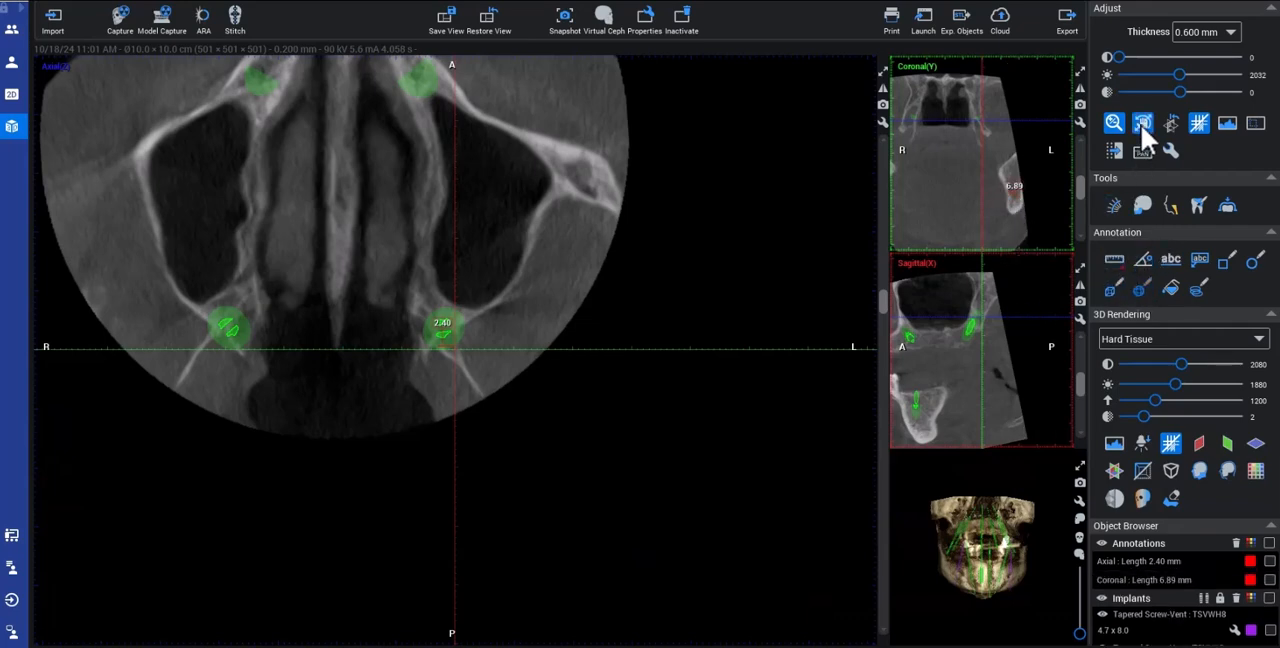
pyautogui.moveTo(992, 227); pyautogui.dragTo(998, 228)
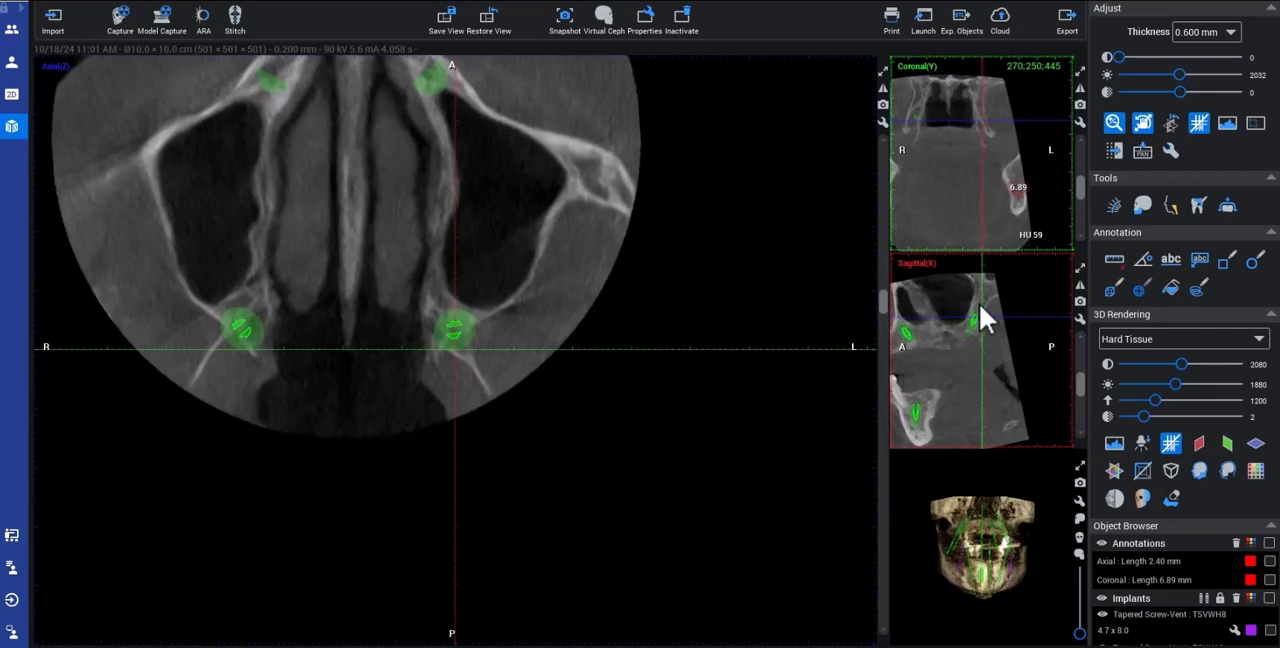
pyautogui.moveTo(993, 195); pyautogui.dragTo(984, 193)
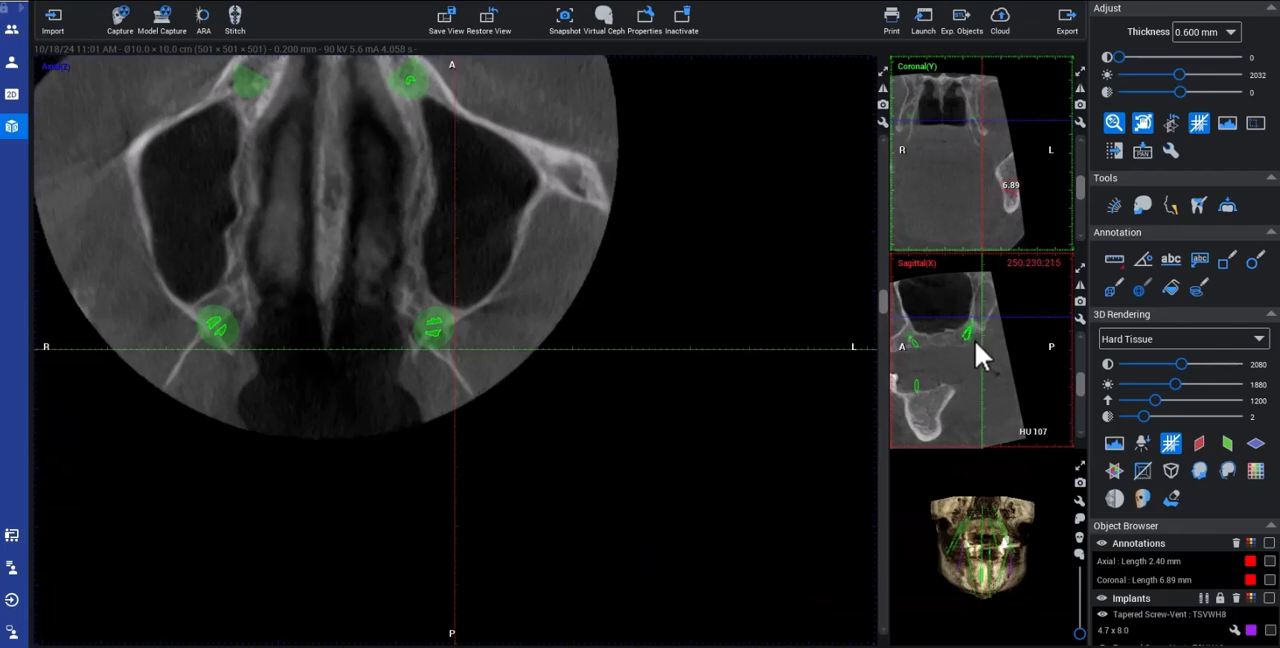
pyautogui.click(1114, 259)
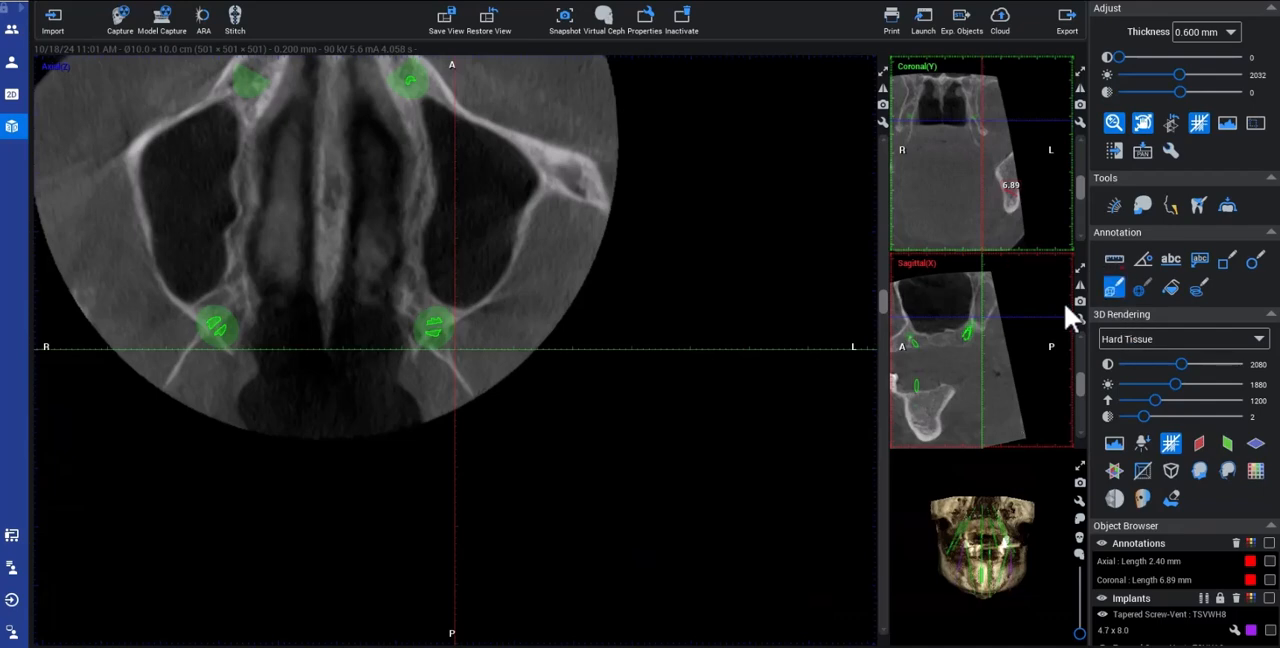
pyautogui.click(971, 338)
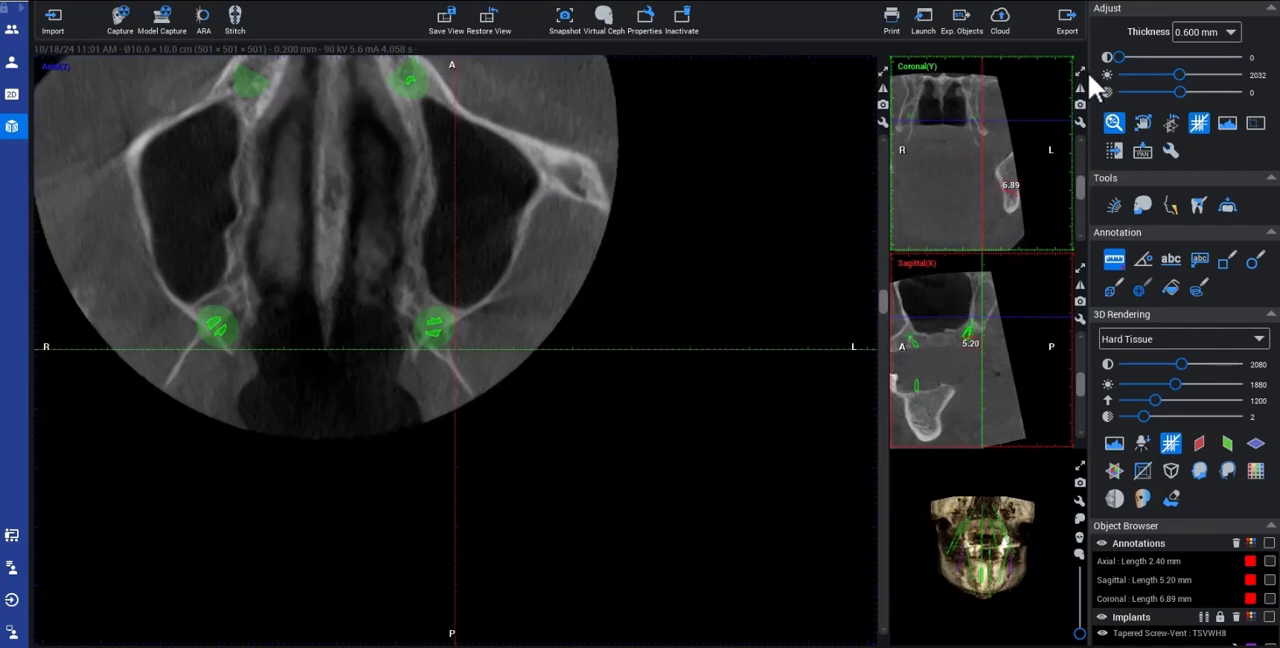
pyautogui.click(883, 72)
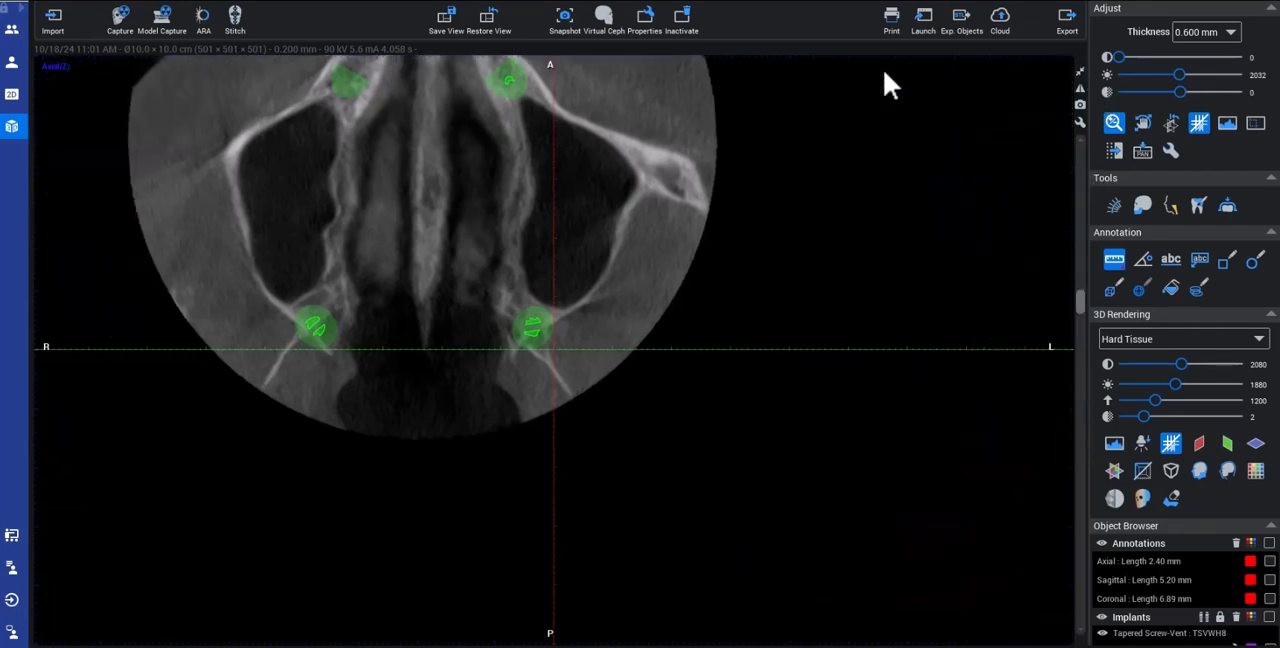